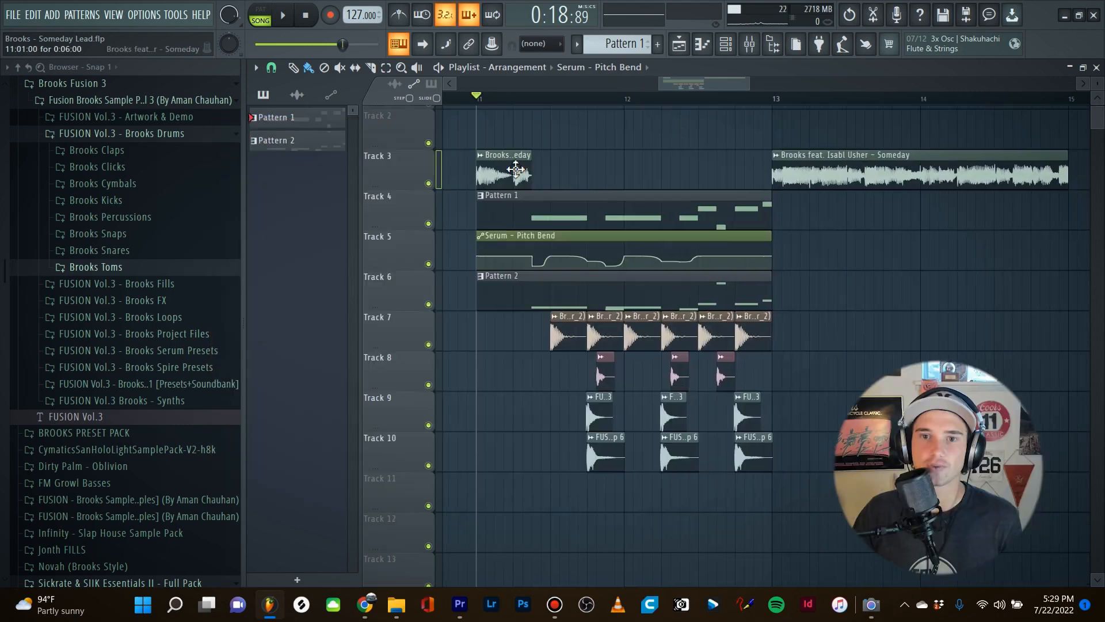
Solo the reference song on Track 3 and play it back from bar 11.
left_click(428, 183, "ctrl")
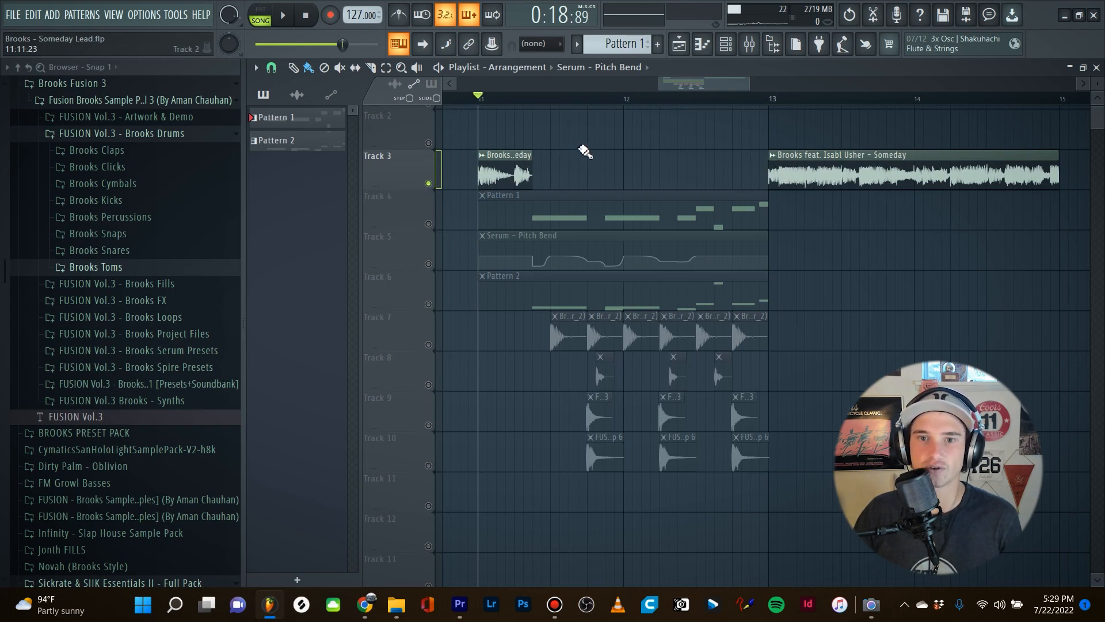
key("space")
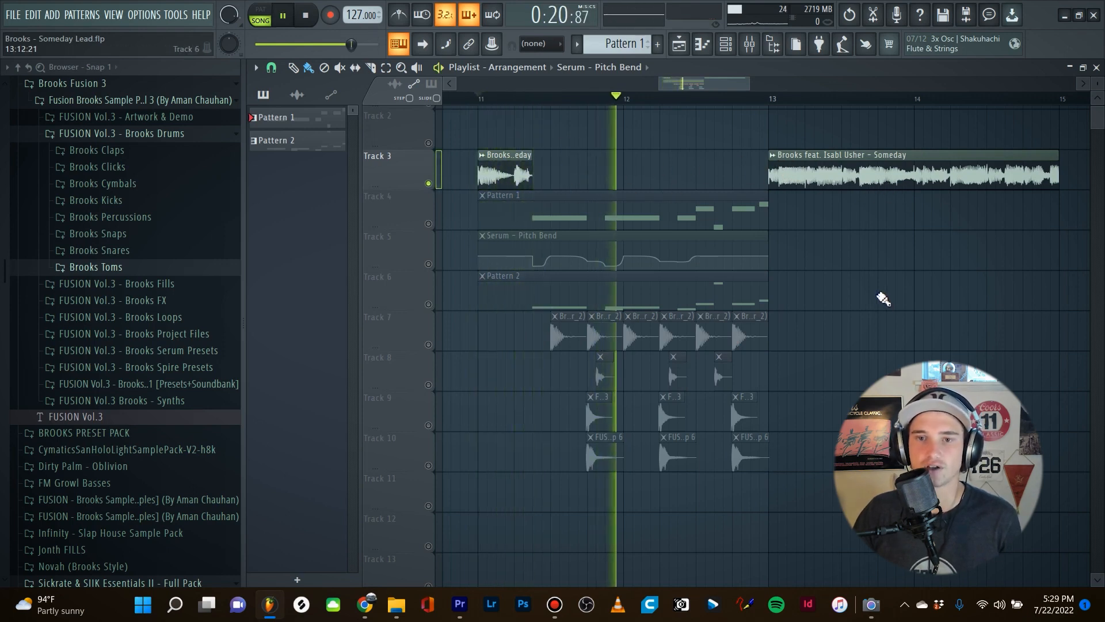
key("space")
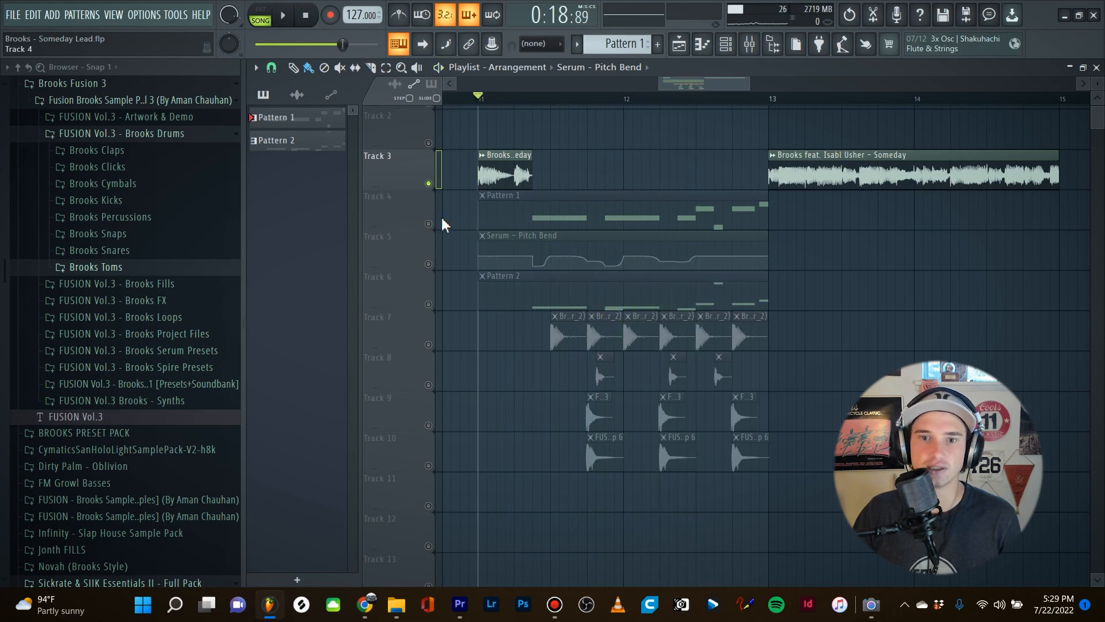
Solo the drum tracks 7 through 10 and play them from halfway through bar 11.
right_click(430, 353)
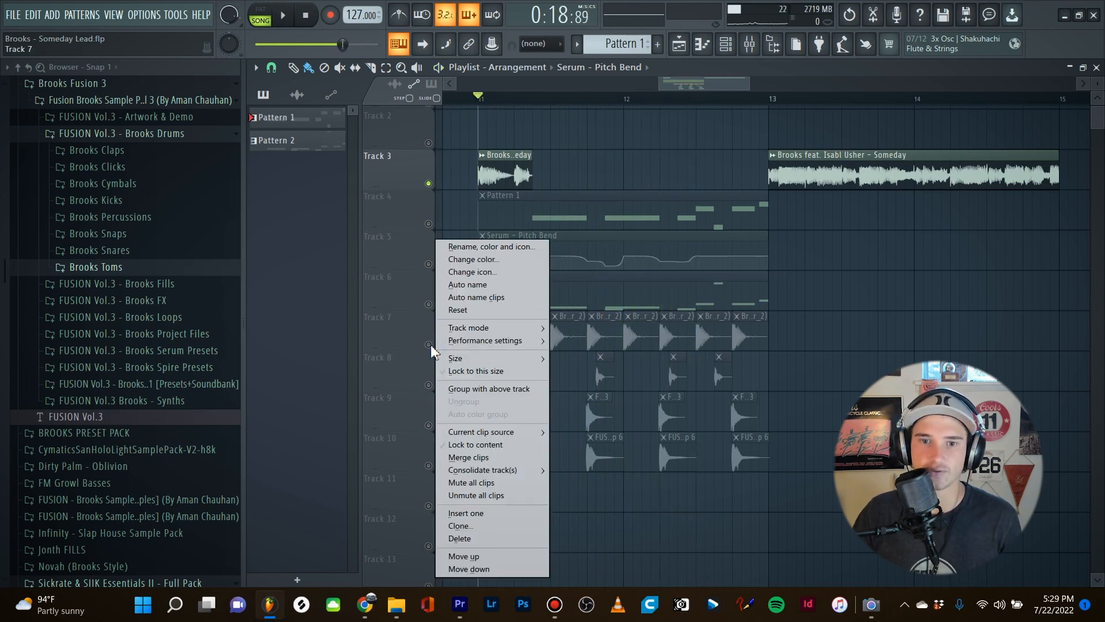
right_click(428, 345)
left_click(428, 384)
left_click(429, 425)
left_click(428, 465)
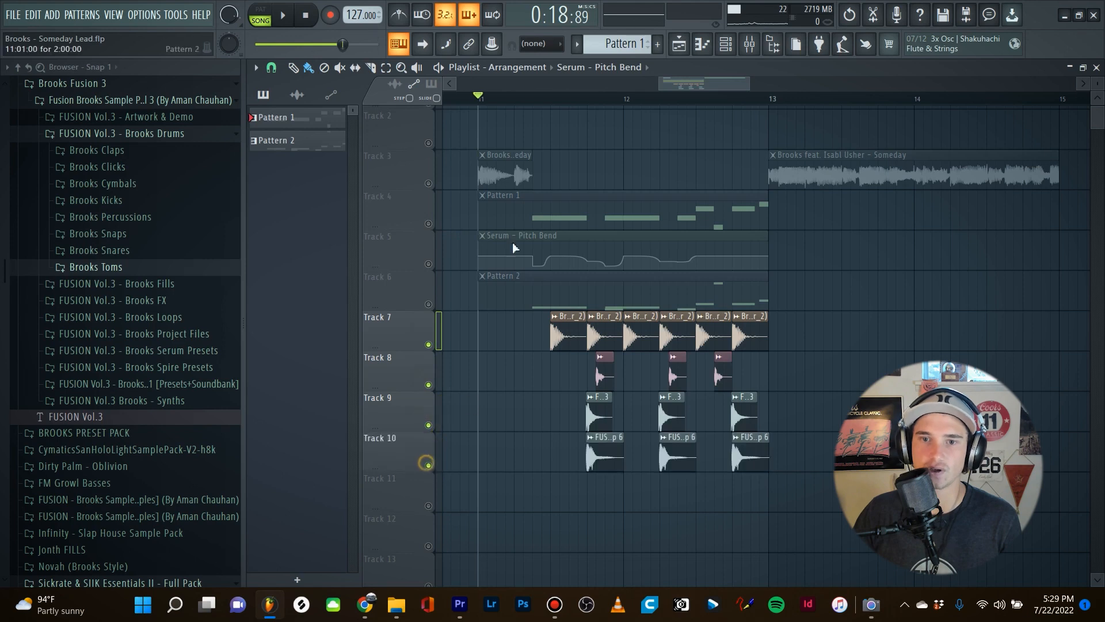
left_click(552, 98)
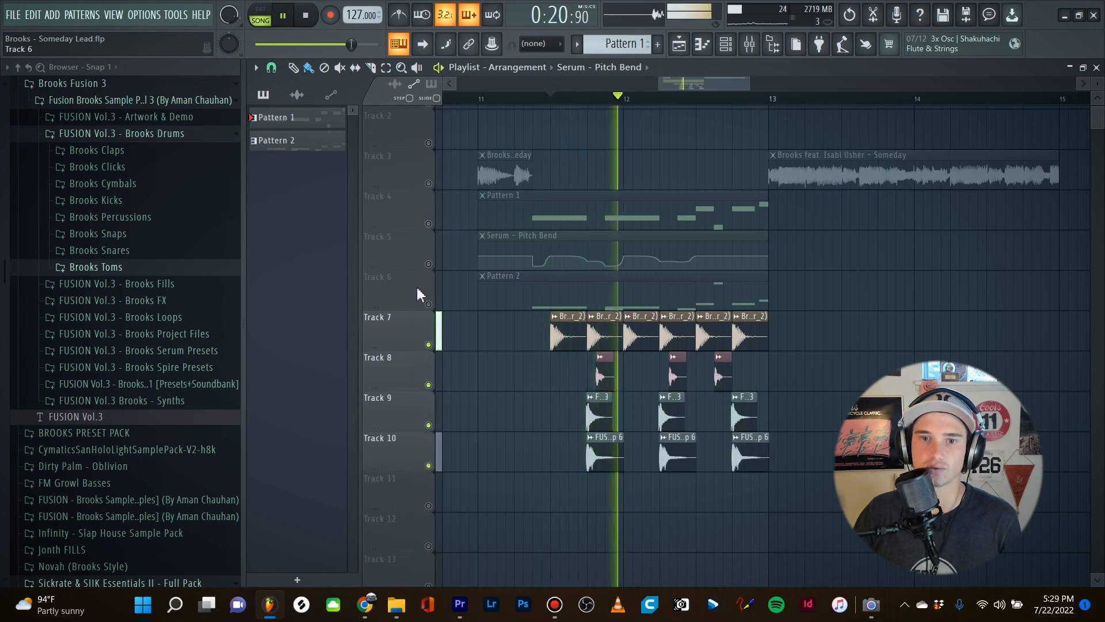
key("space")
Unmute the Pattern 2 clip on Track 6 and play it together with the drums.
left_click(428, 304)
key("space")
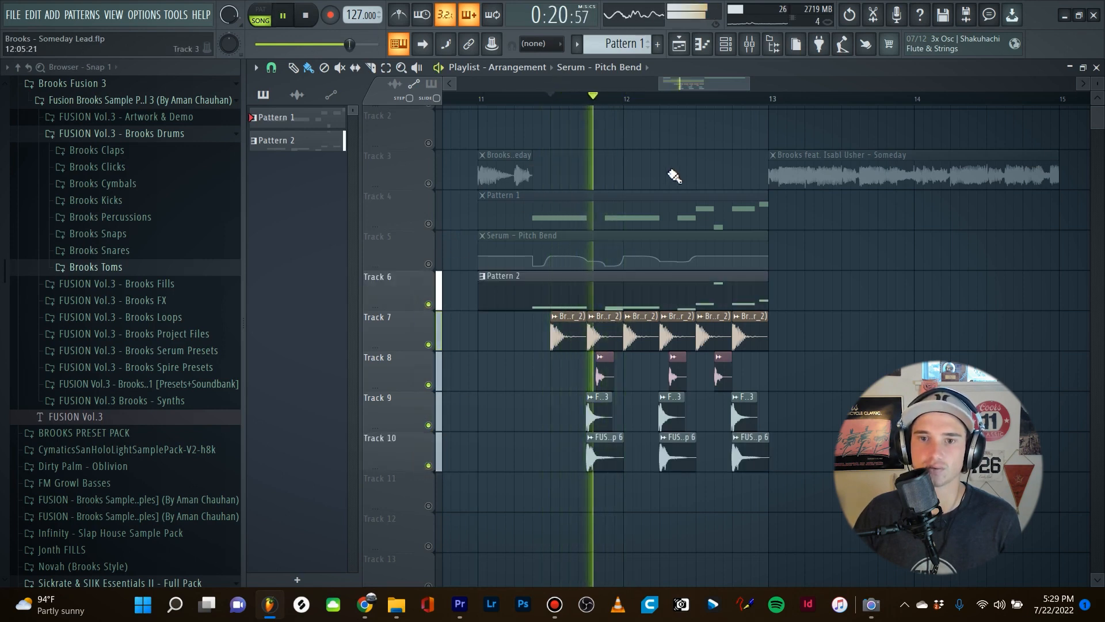
key("space")
Isolate Pattern 1 on Track 4 with the Serum pitch bend automation on Track 5, and play from the lead's first note.
right_click(428, 223)
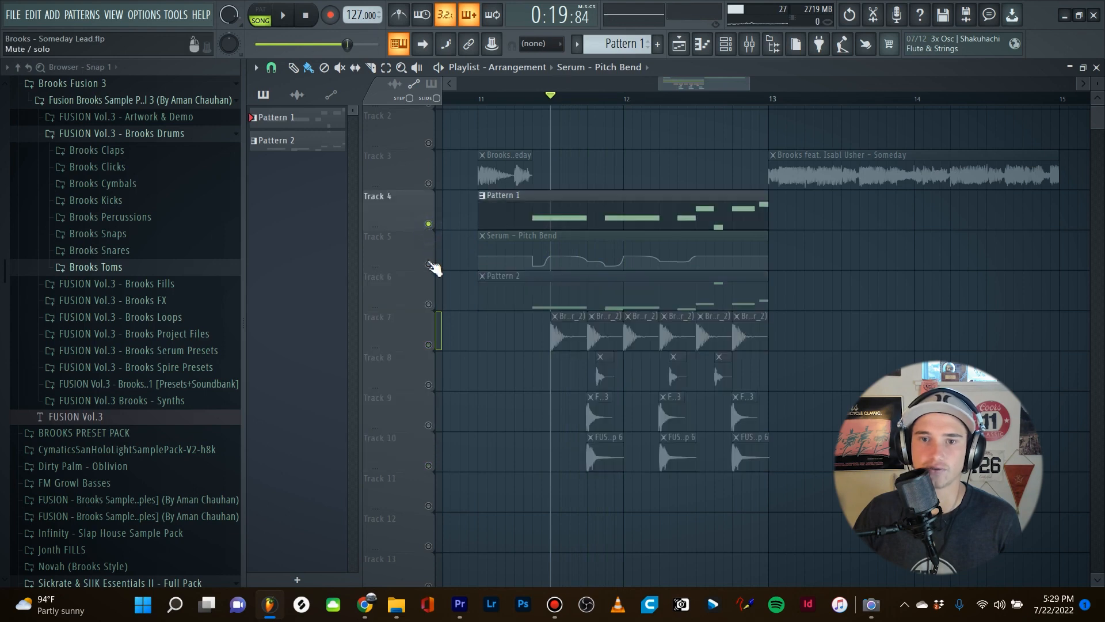
left_click(428, 264)
left_click(541, 218)
left_click_drag(551, 99, 533, 99)
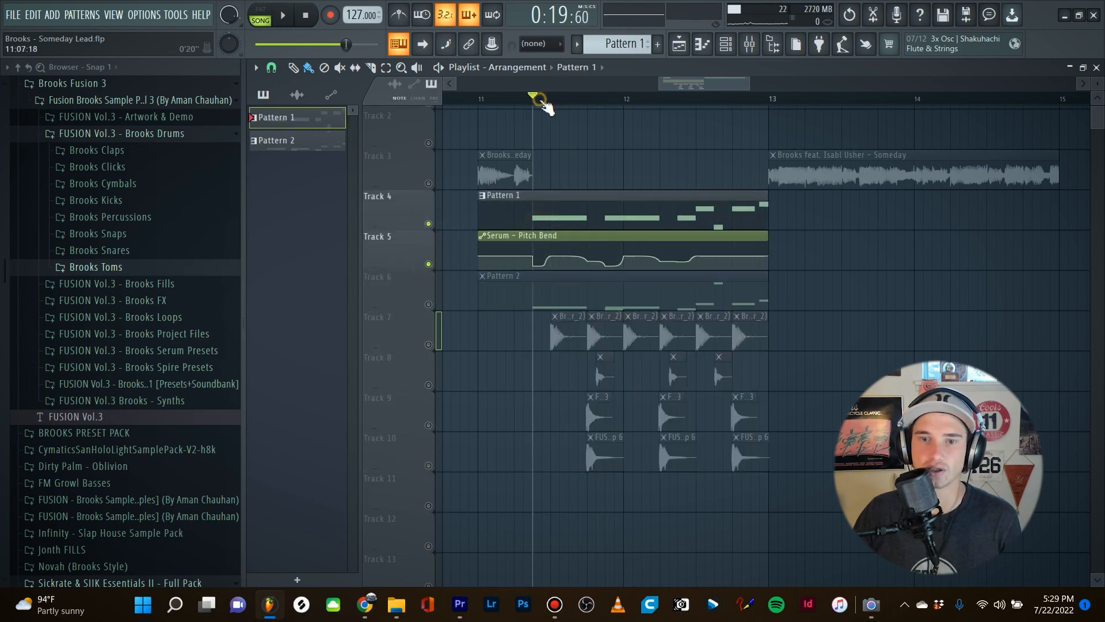
key("space")
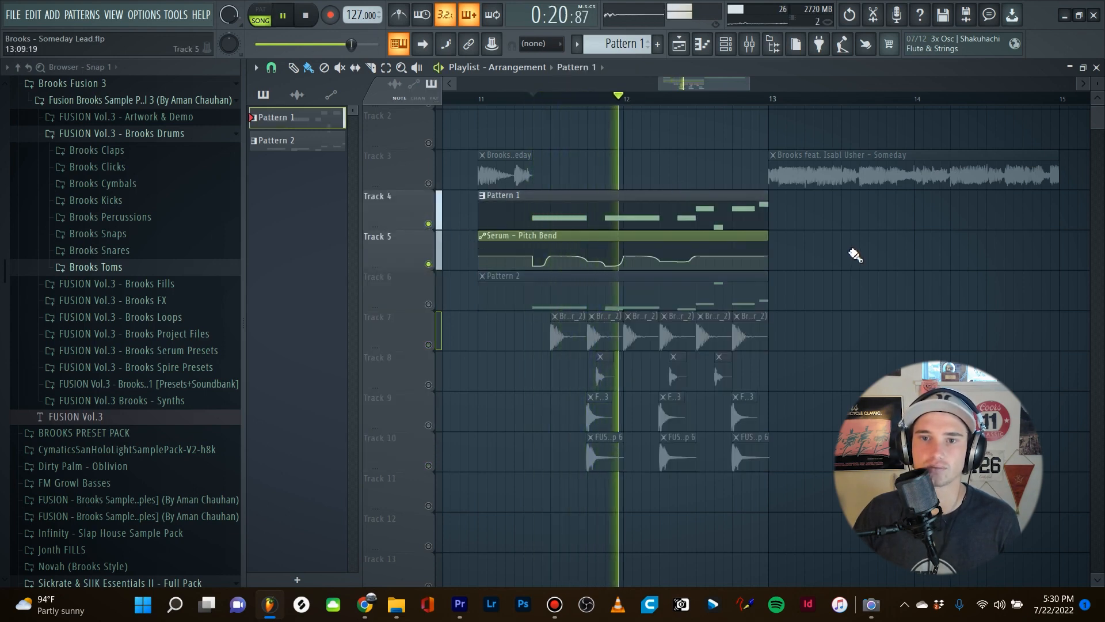
key("space")
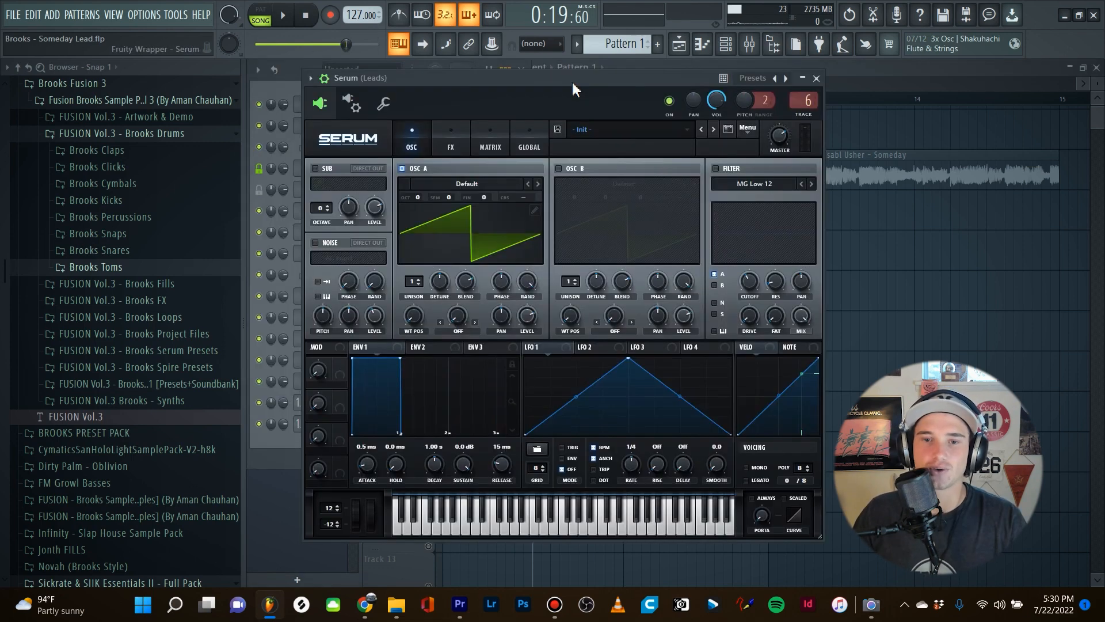
Load the Analog_BD_Sin analog wavetable into Serum's oscillator A and set its wavetable position to 256.
left_click_drag(572, 81, 575, 78)
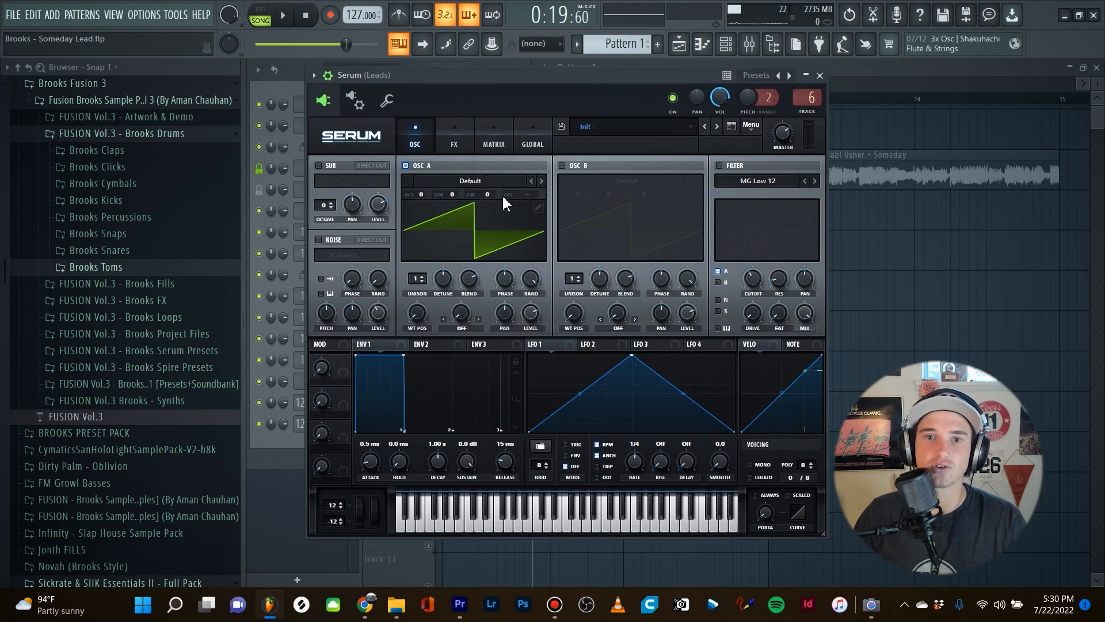
left_click(480, 182)
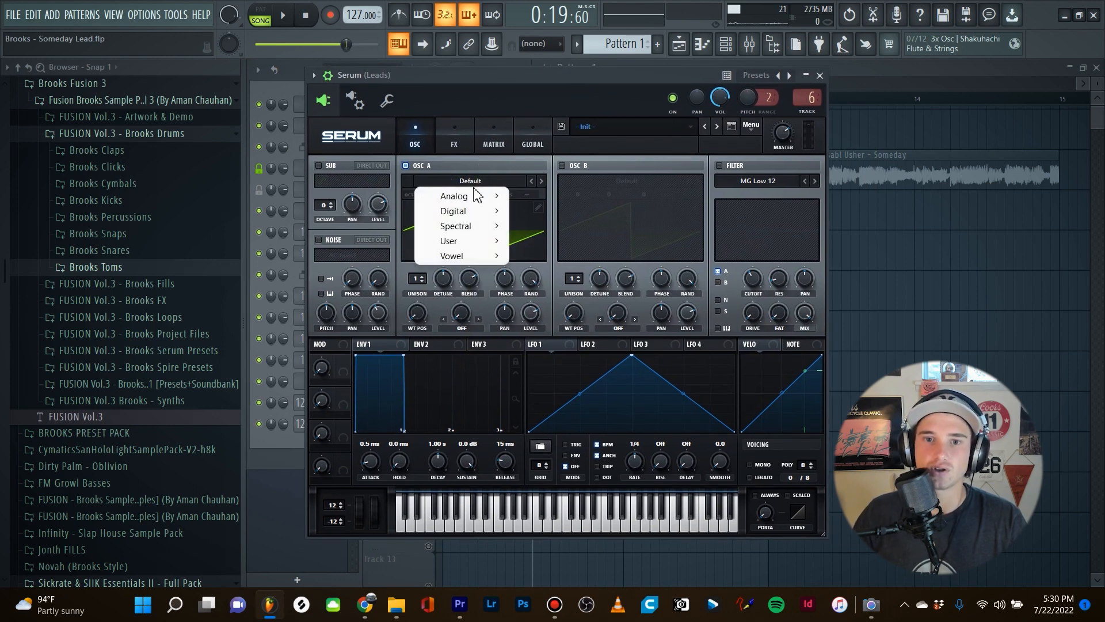
mouse_move(455, 197)
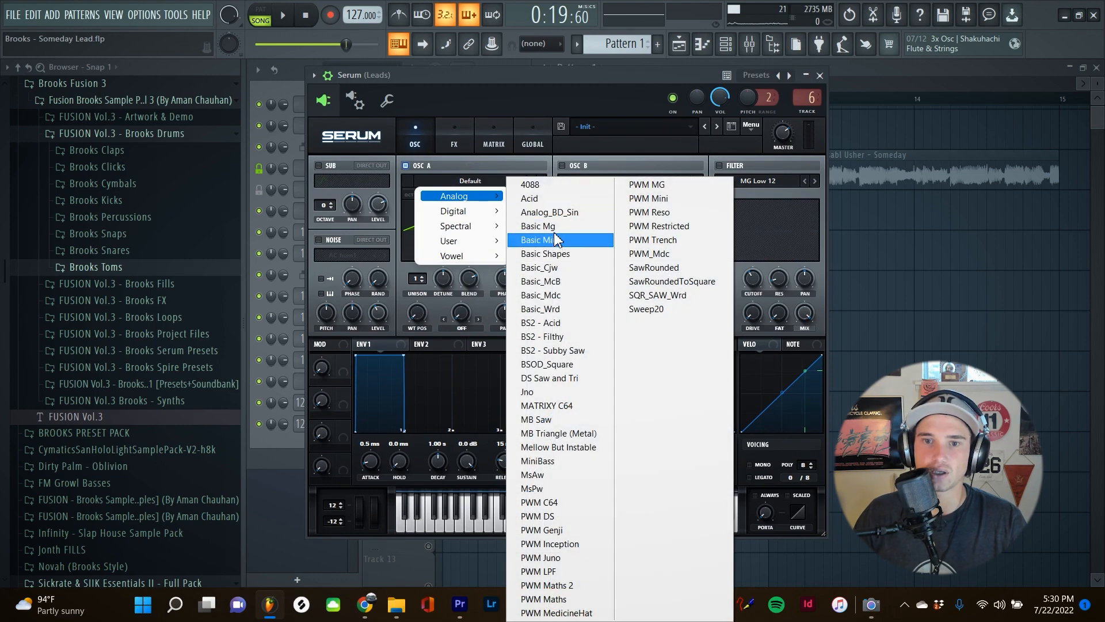
left_click(551, 212)
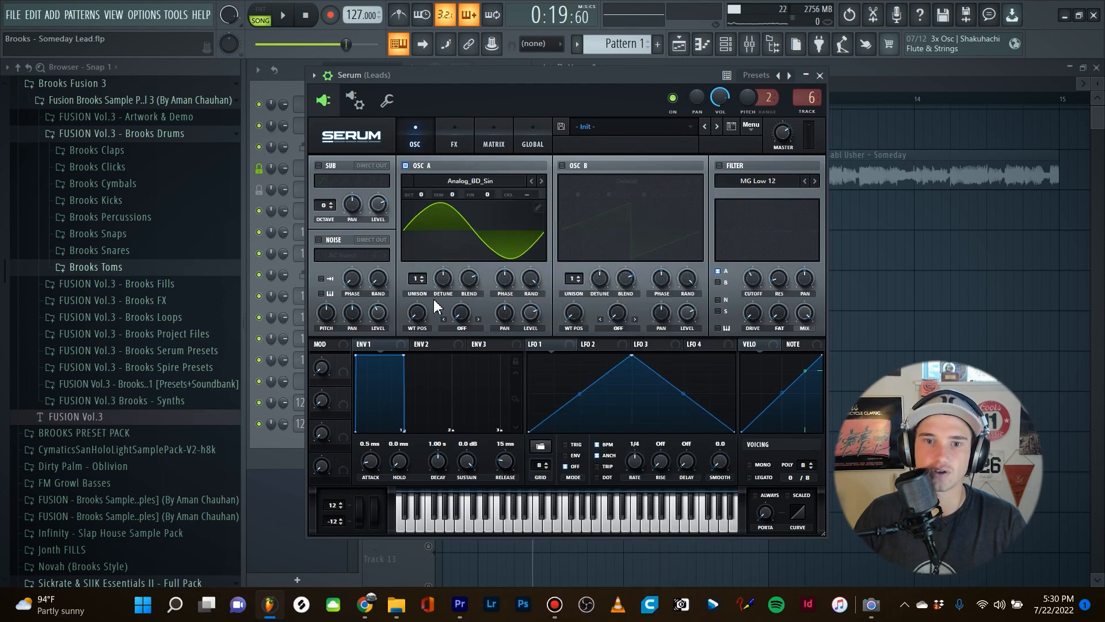
left_click_drag(422, 315, 421, 314)
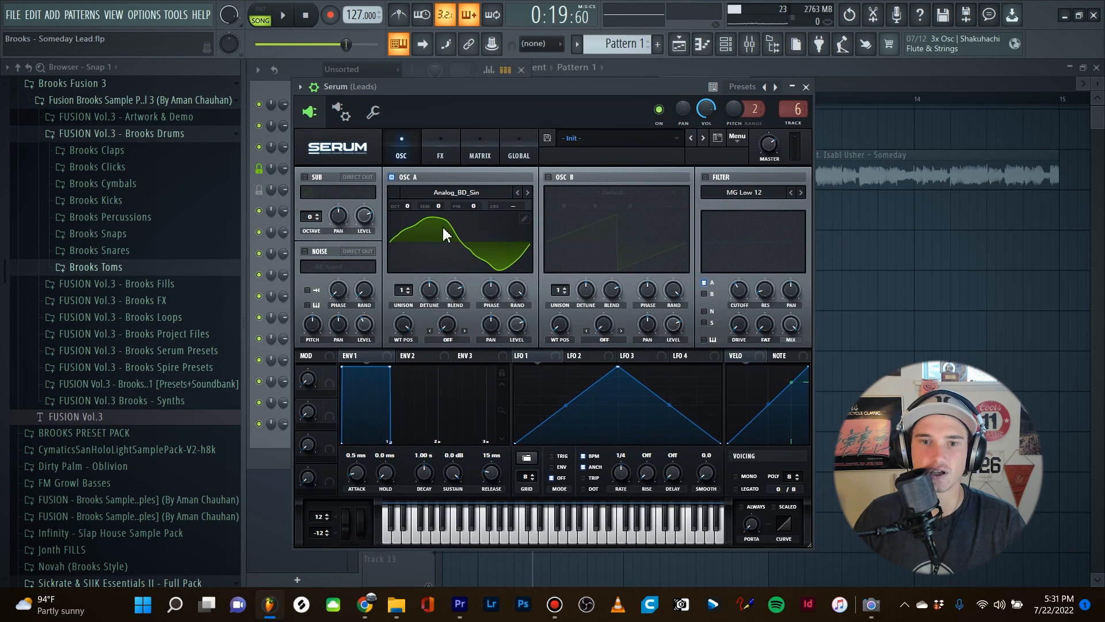
mouse_move(405, 328)
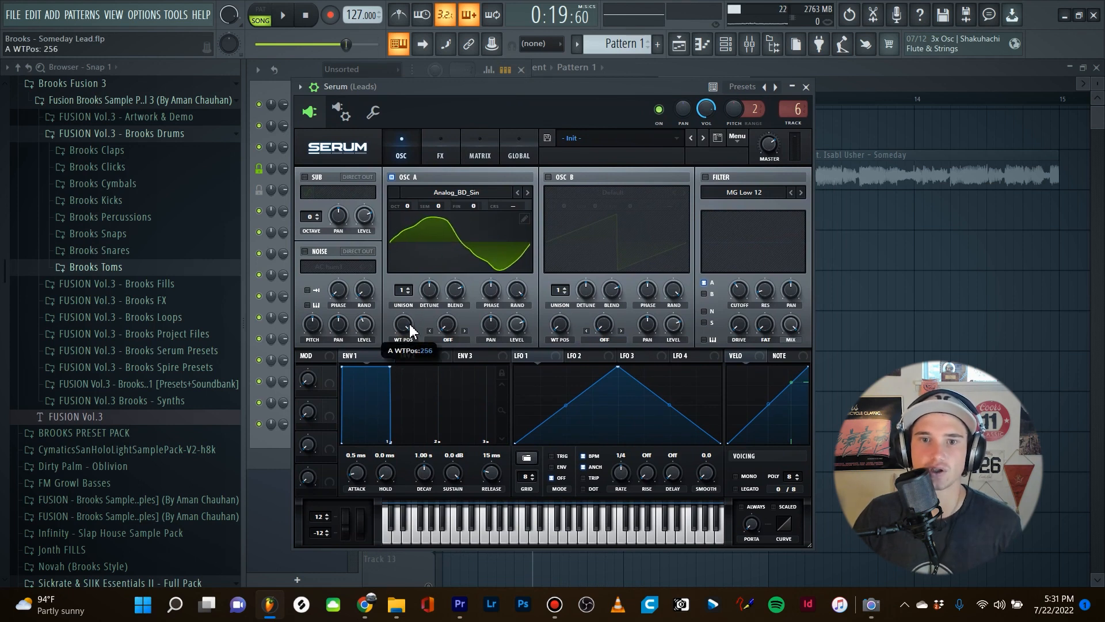
Play back the lead to hear the new oscillator A wavetable.
mouse_move(506, 87)
left_mouse_down()
mouse_move(514, 94)
mouse_move(512, 84)
left_mouse_up()
key("space")
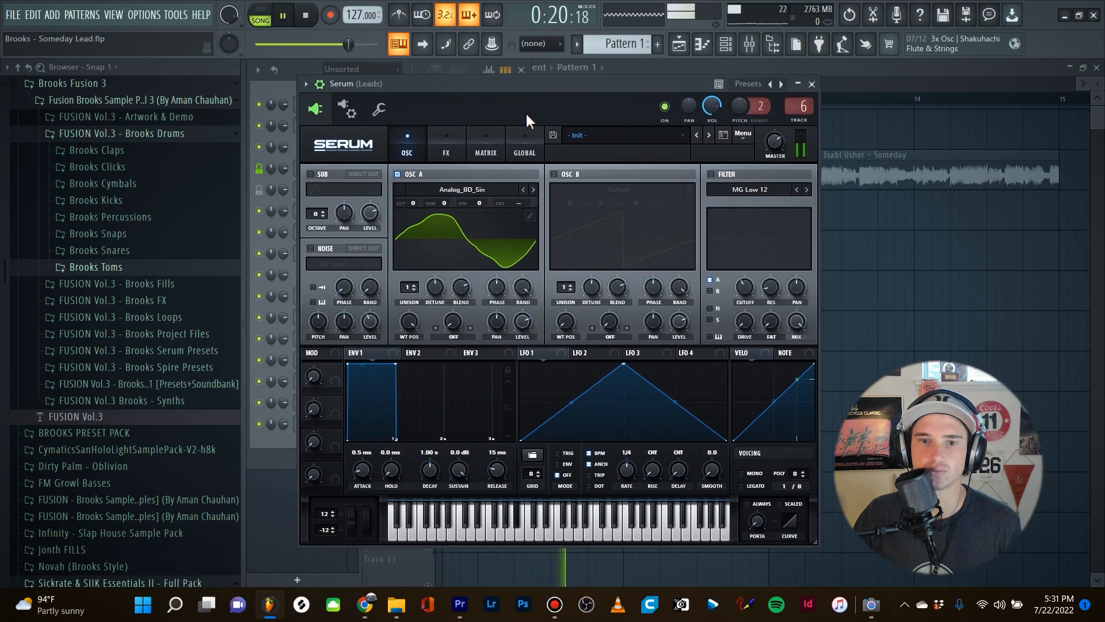
key("space")
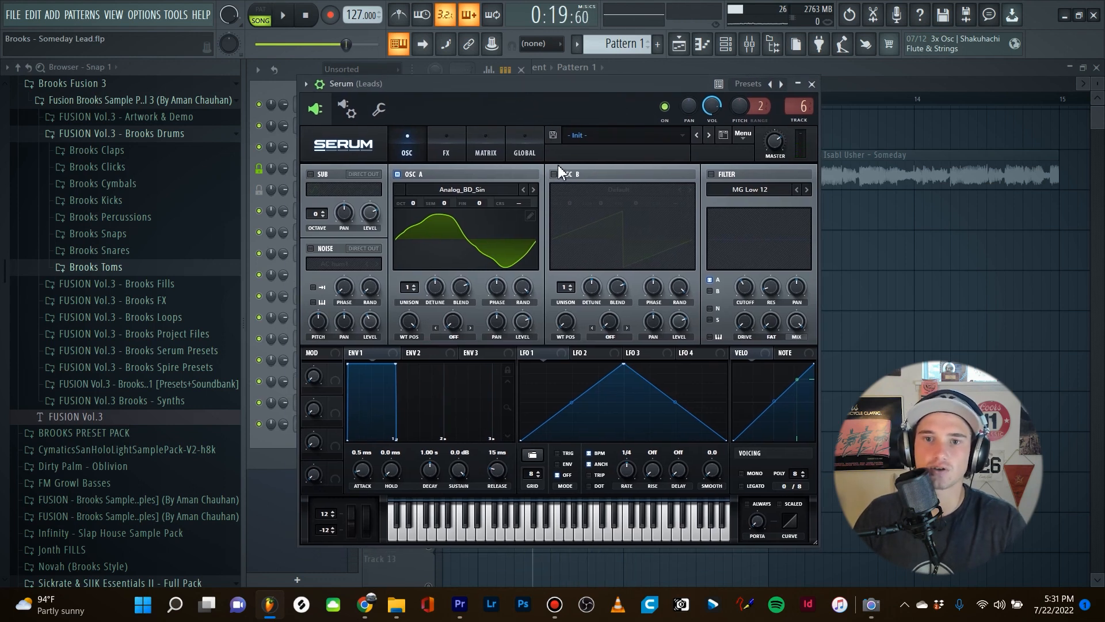
Enable oscillator B with its level turned down, and load the spectral wavetable Monster 7 [SL] at wavetable position 77.
left_click(554, 173)
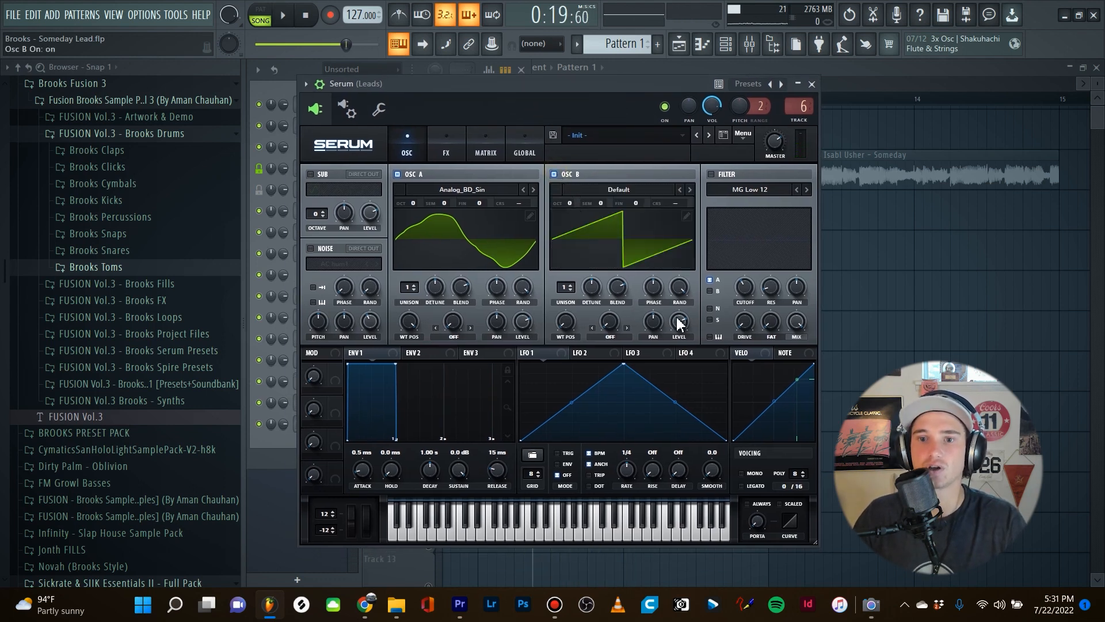
left_click_drag(679, 322, 664, 397)
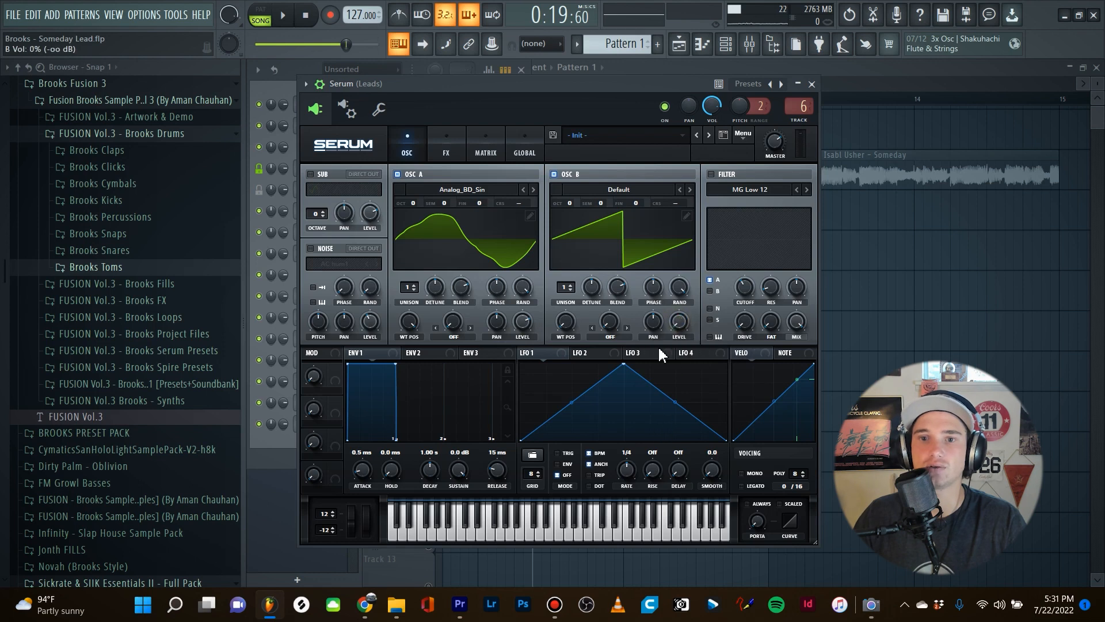
left_click(622, 196)
mouse_move(625, 237)
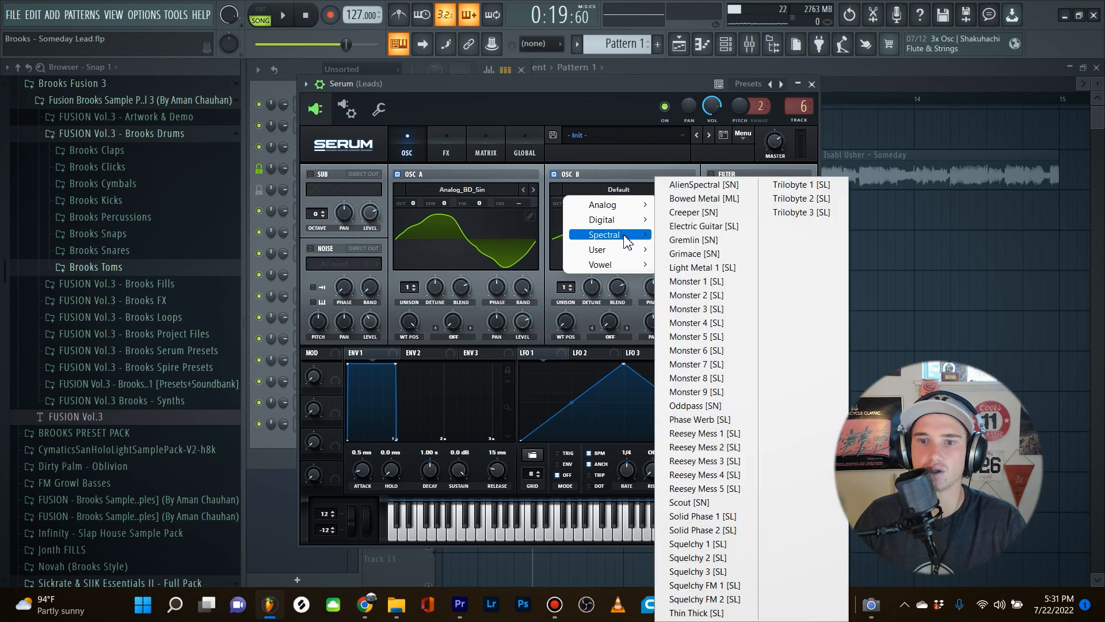
left_click(713, 365)
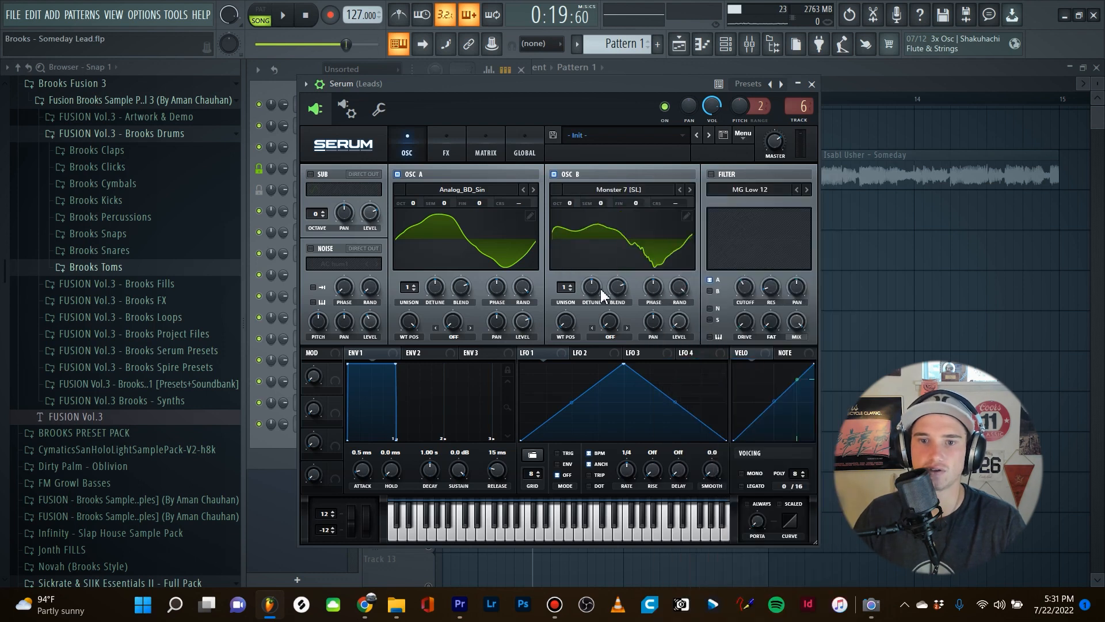
left_click_drag(567, 334, 583, 304)
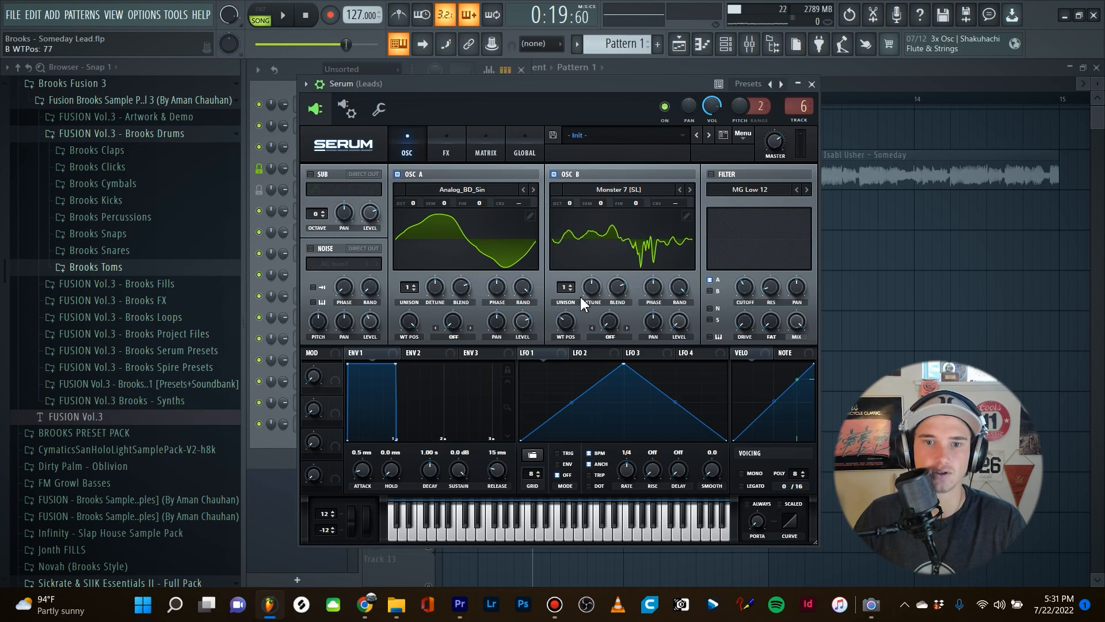
Set oscillator A's warp mode to FM (from B) with a 24% warp amount, and play back the lead.
left_click(453, 336)
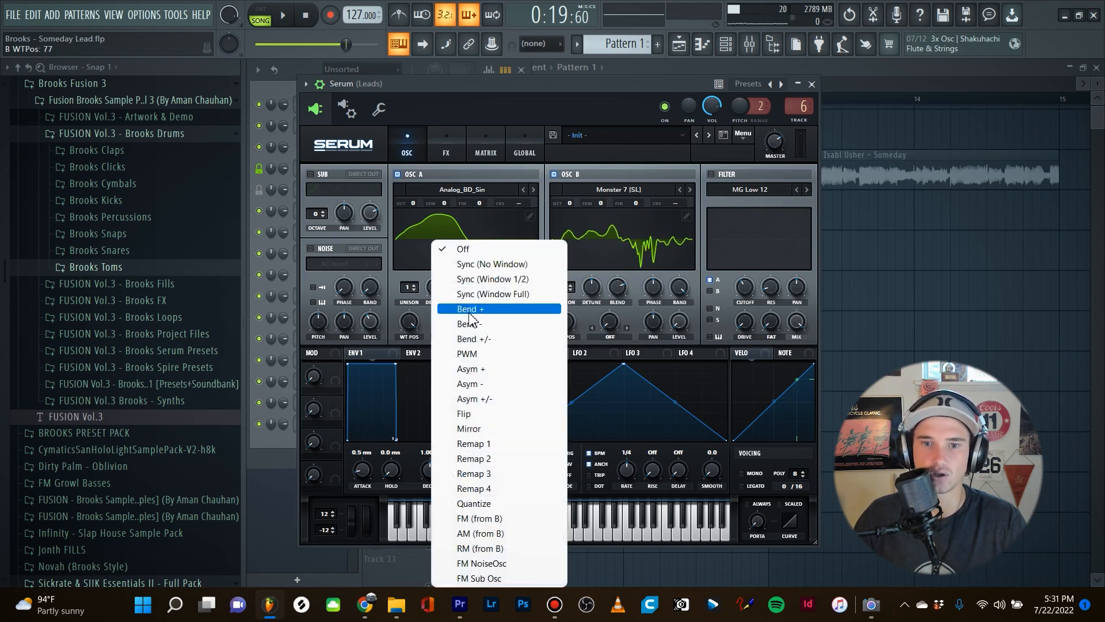
left_click(480, 518)
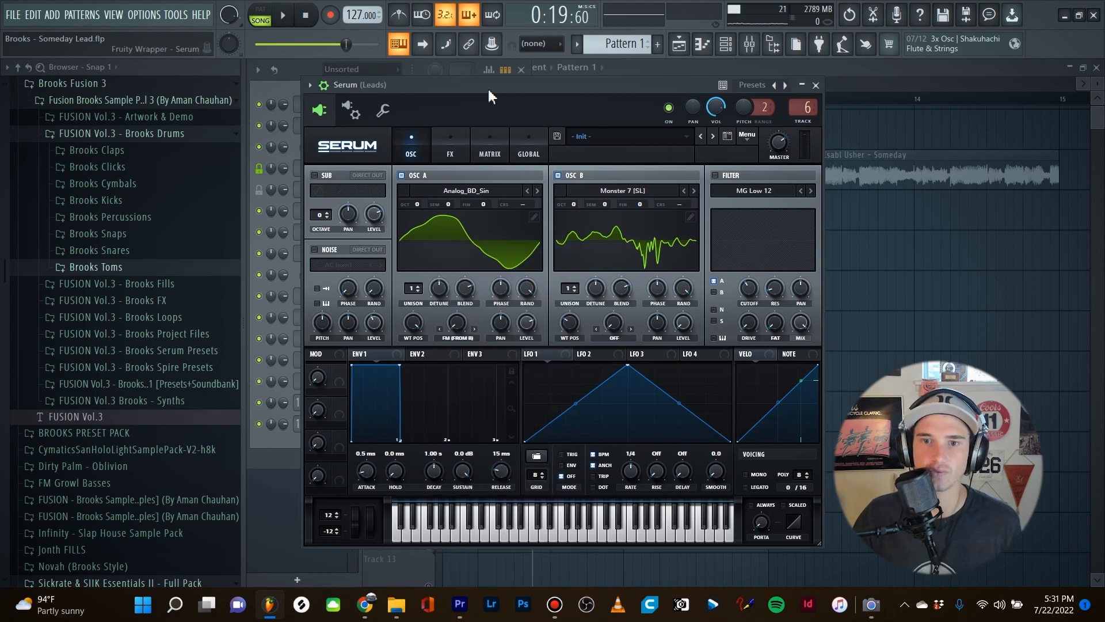
left_click_drag(488, 86, 484, 88)
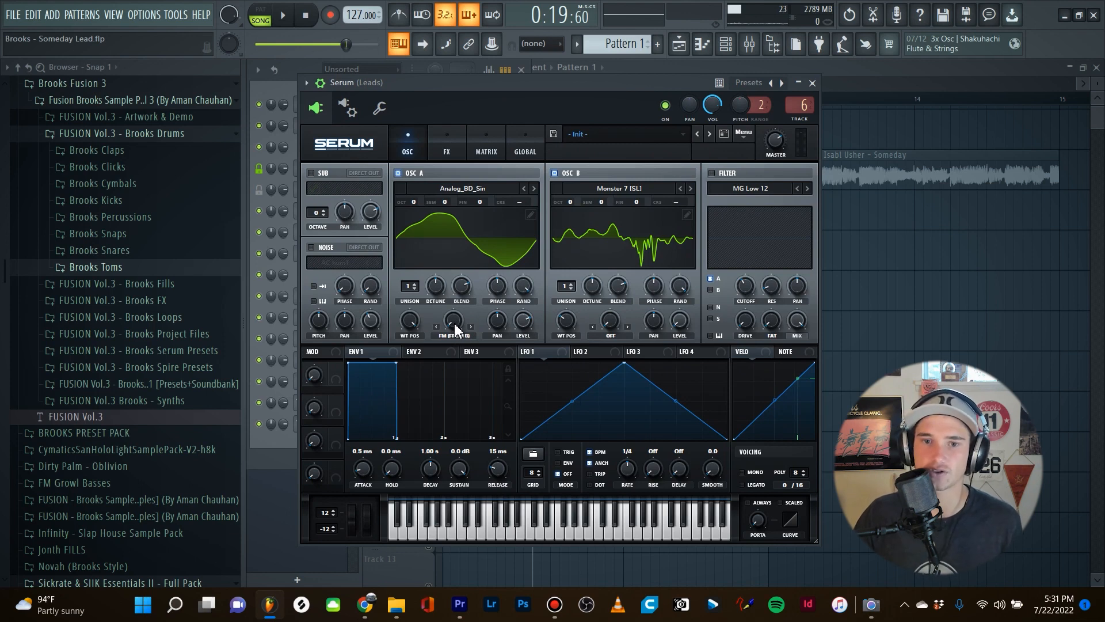
key("space")
mouse_move(454, 322)
left_mouse_down()
mouse_move(477, 263)
mouse_move(452, 328)
left_mouse_up()
key("space")
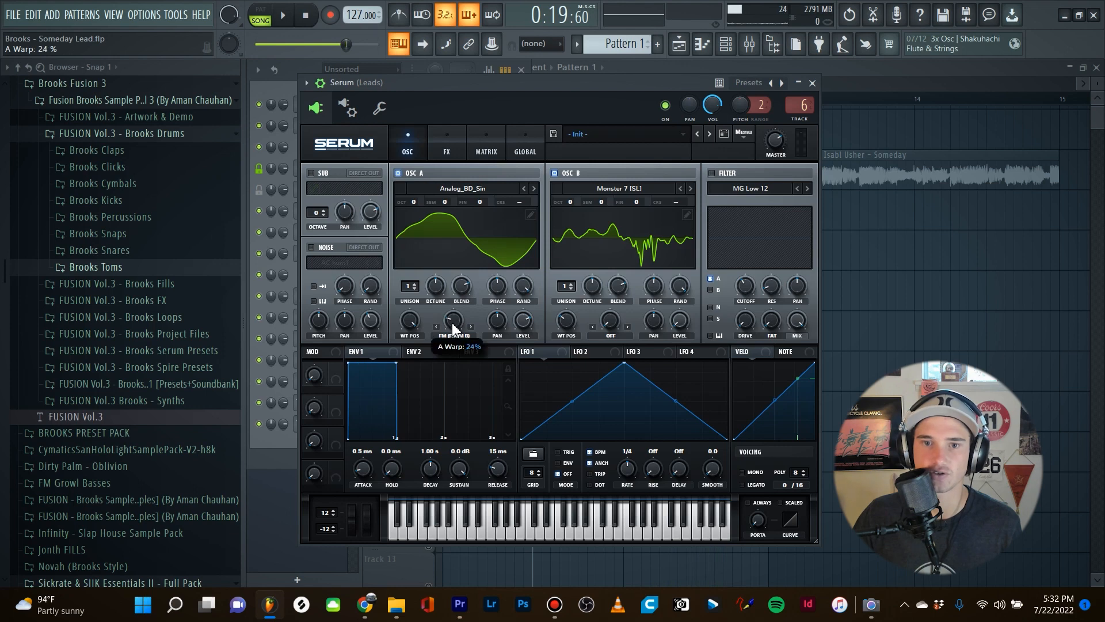
key("space")
key("space")
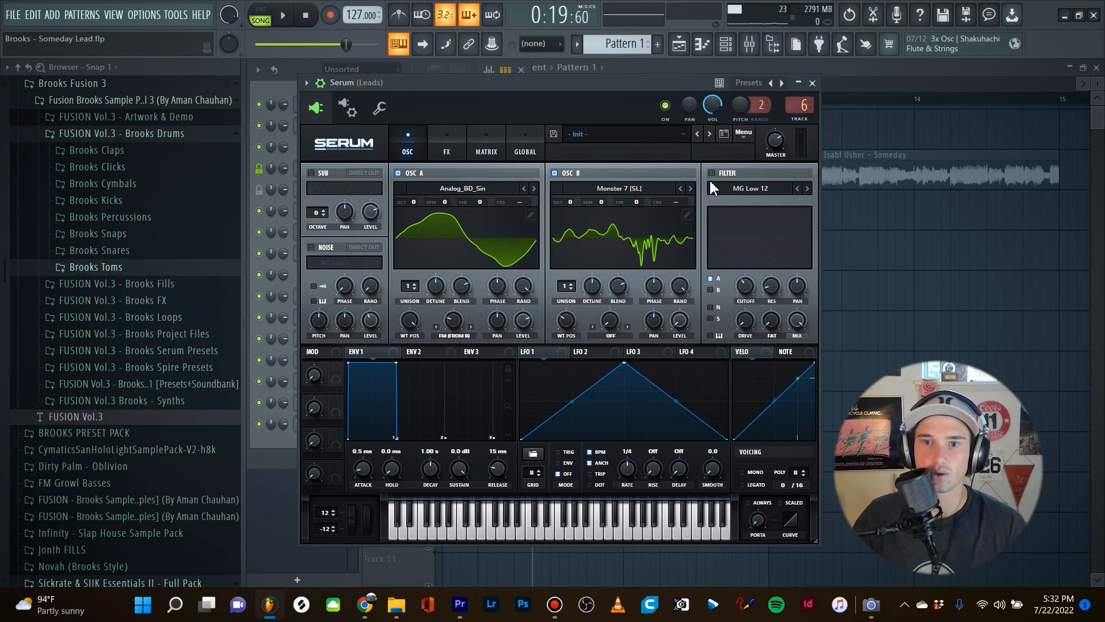
Enable the MG Low 12 filter with a 455 Hz cutoff and 38% drive, and adjust its resonance and fat.
left_click_drag(658, 88, 665, 79)
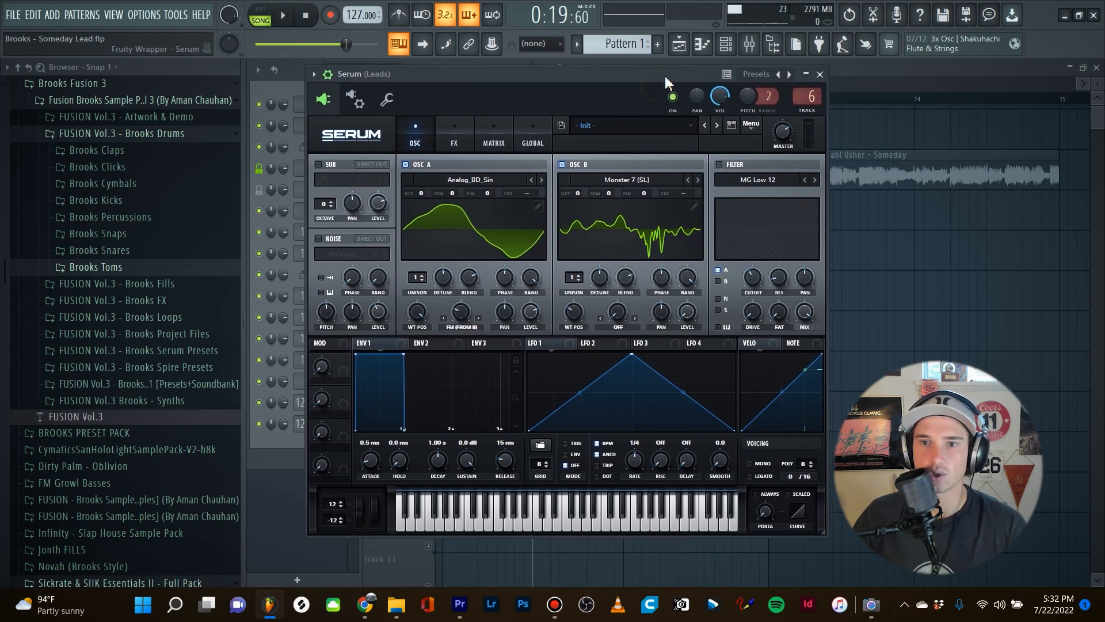
left_click(719, 164)
left_click(778, 279)
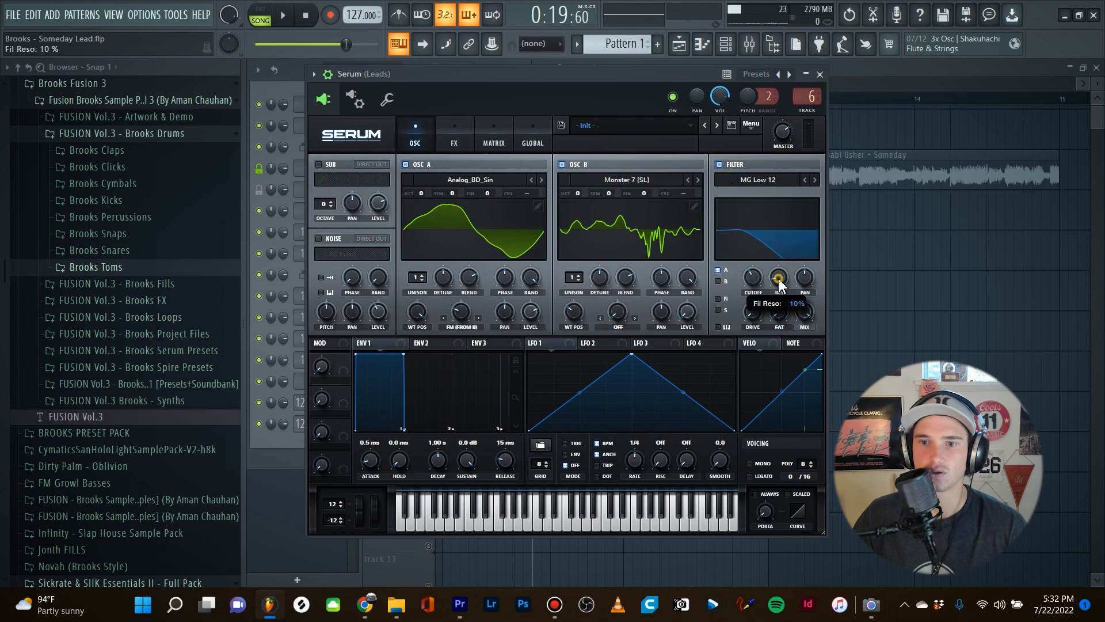
left_click_drag(754, 278, 761, 276)
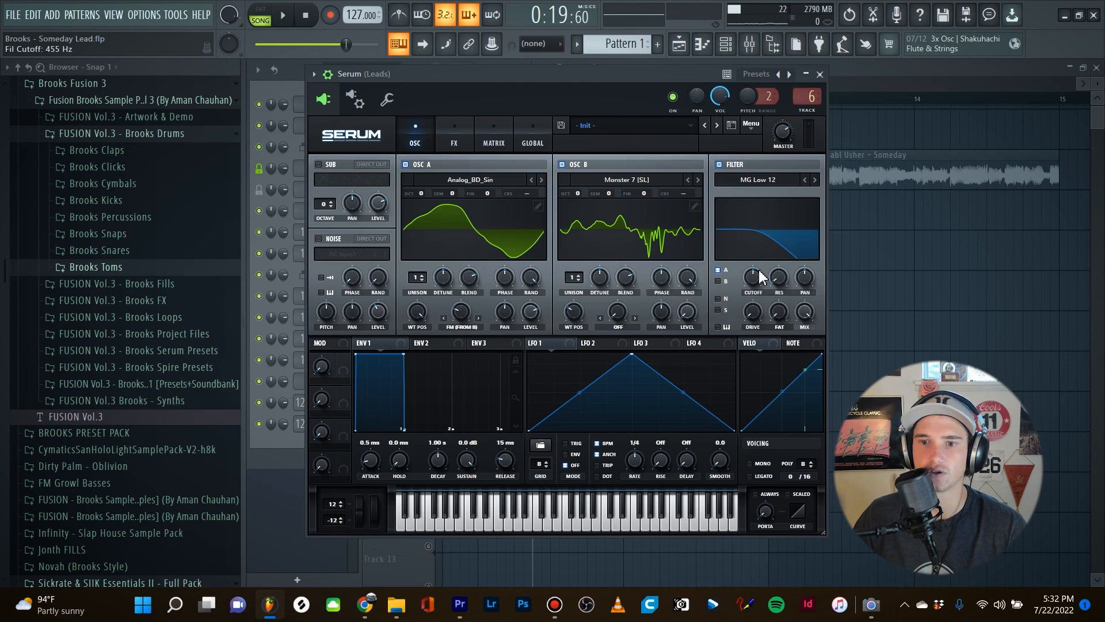
left_click_drag(753, 316, 760, 275)
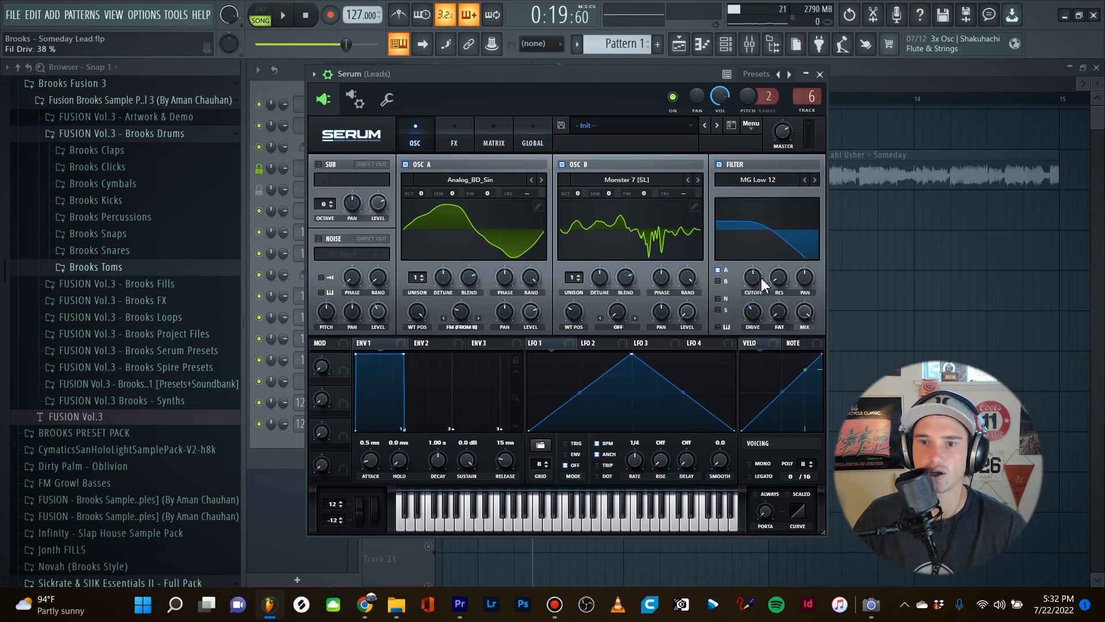
left_click(779, 312)
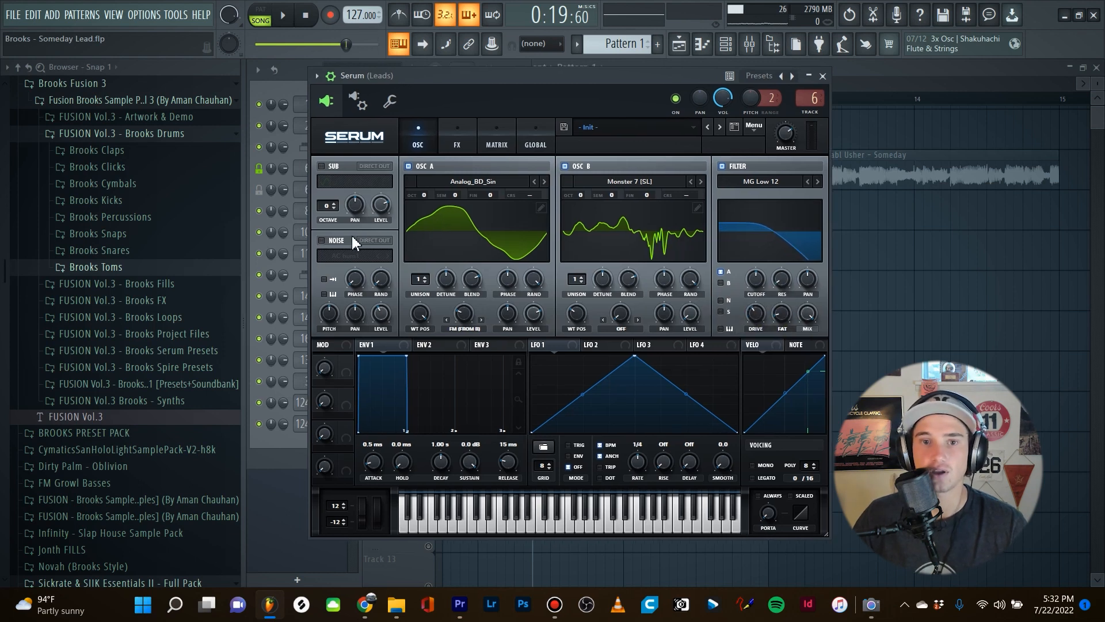
Enable the noise oscillator with the AC hum1 sample at 68% level, and play back the lead.
left_click(322, 239)
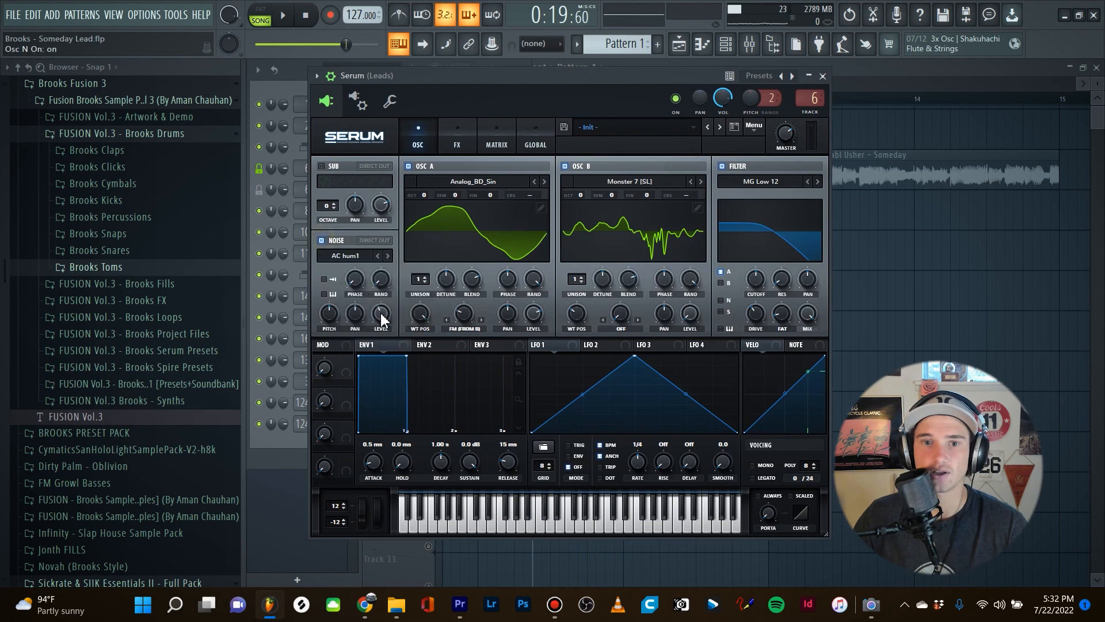
left_click_drag(382, 318, 390, 307)
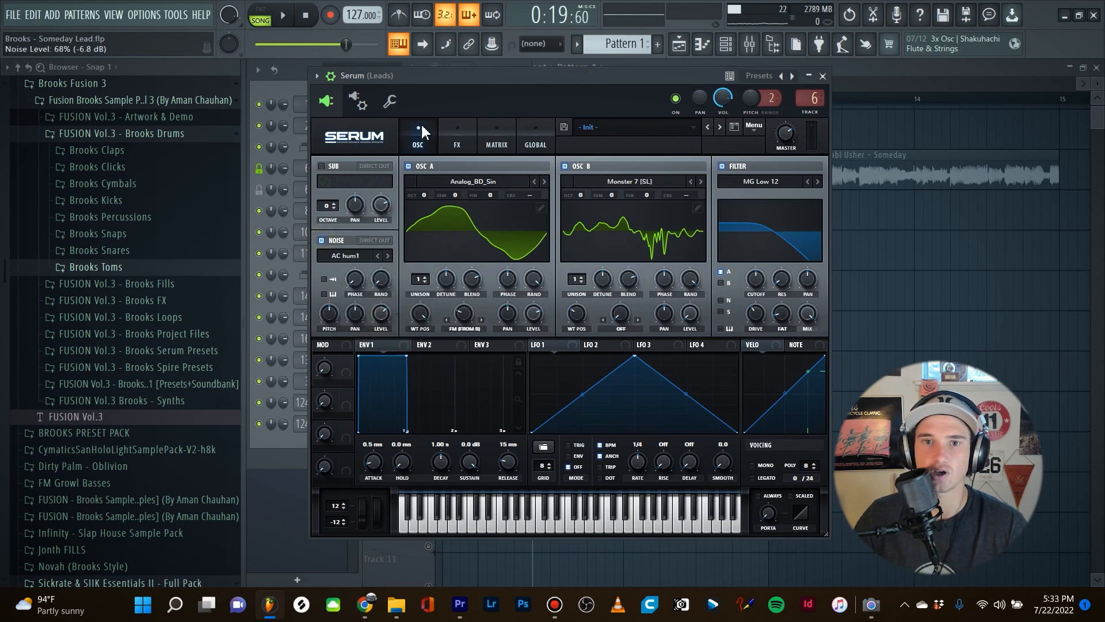
left_click_drag(465, 76, 471, 72)
key("space")
key("space")
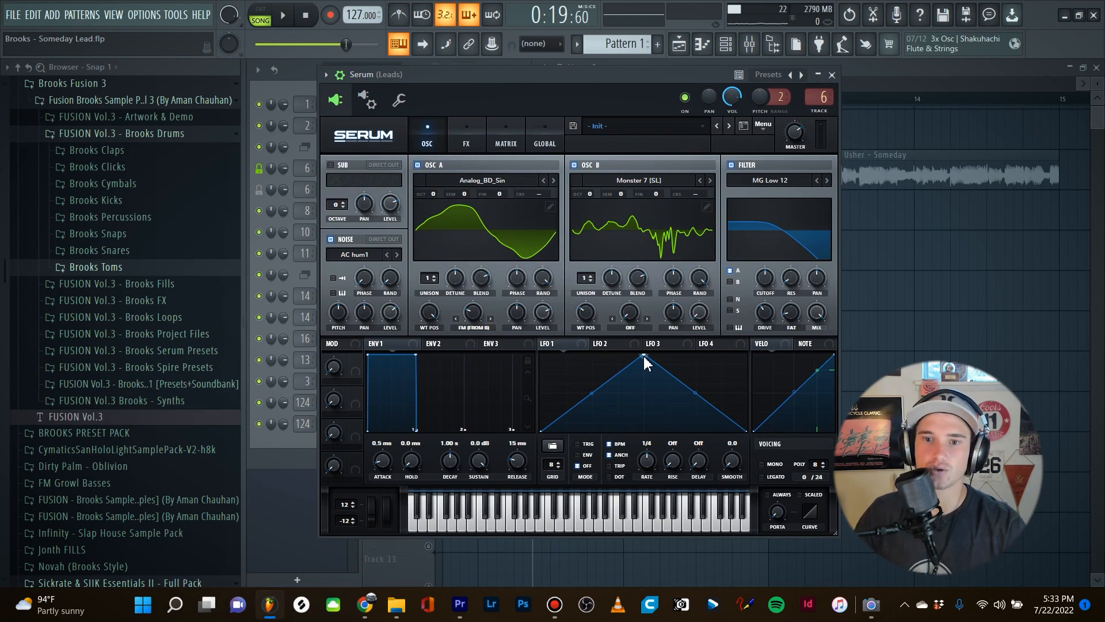
Reshape LFO 1 into a rounded hump and turn off its BPM sync, with a rate of 38.0 Hz.
double_click(589, 394)
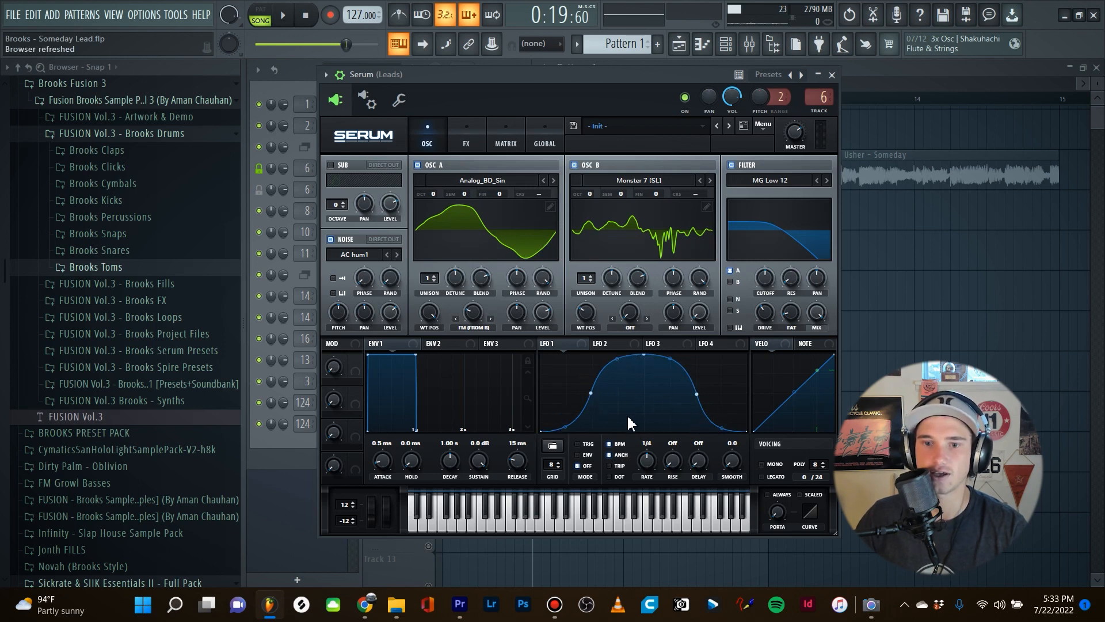
left_click(608, 445)
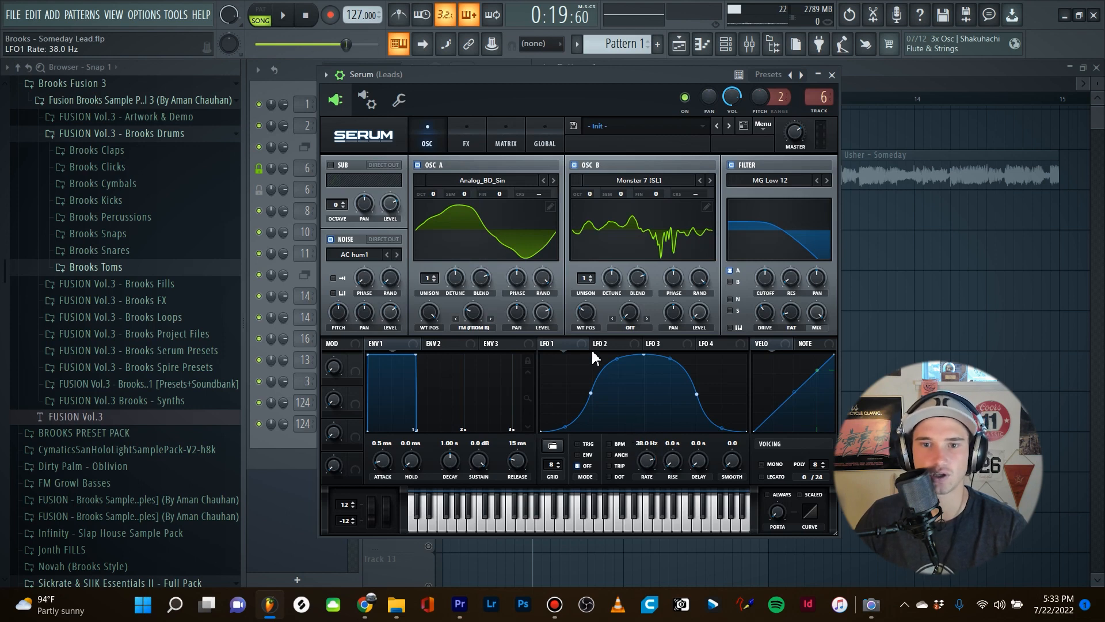
Assign LFO 1 to the oscillator A level and noise level, and fine-tune its rate to 39.7 Hz while auditioning the lead.
left_click(563, 345)
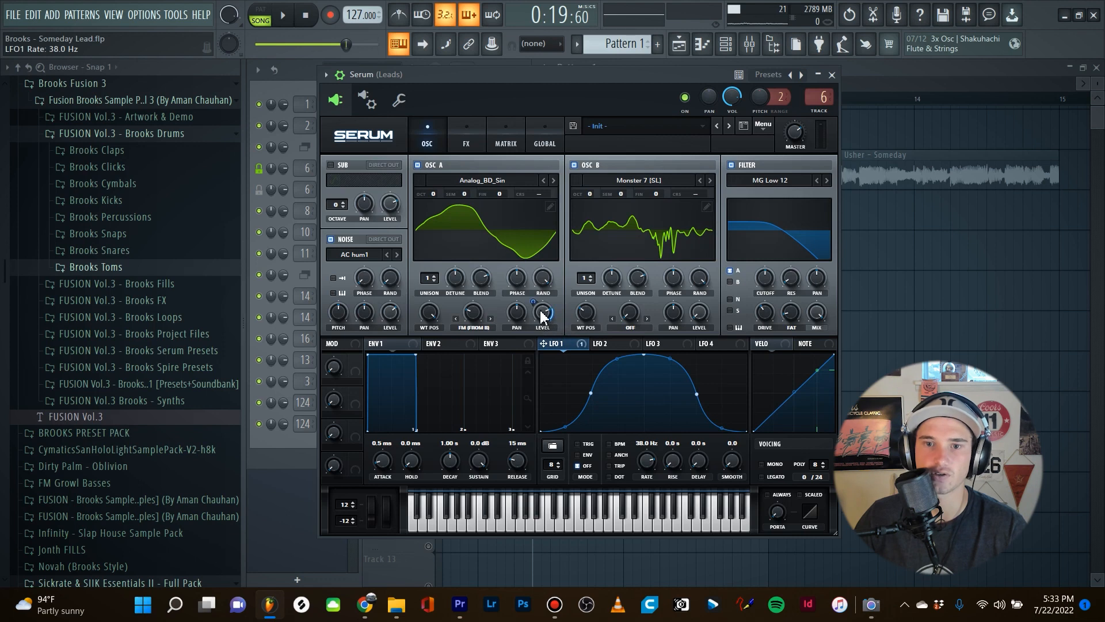
left_click_drag(533, 302, 423, 340)
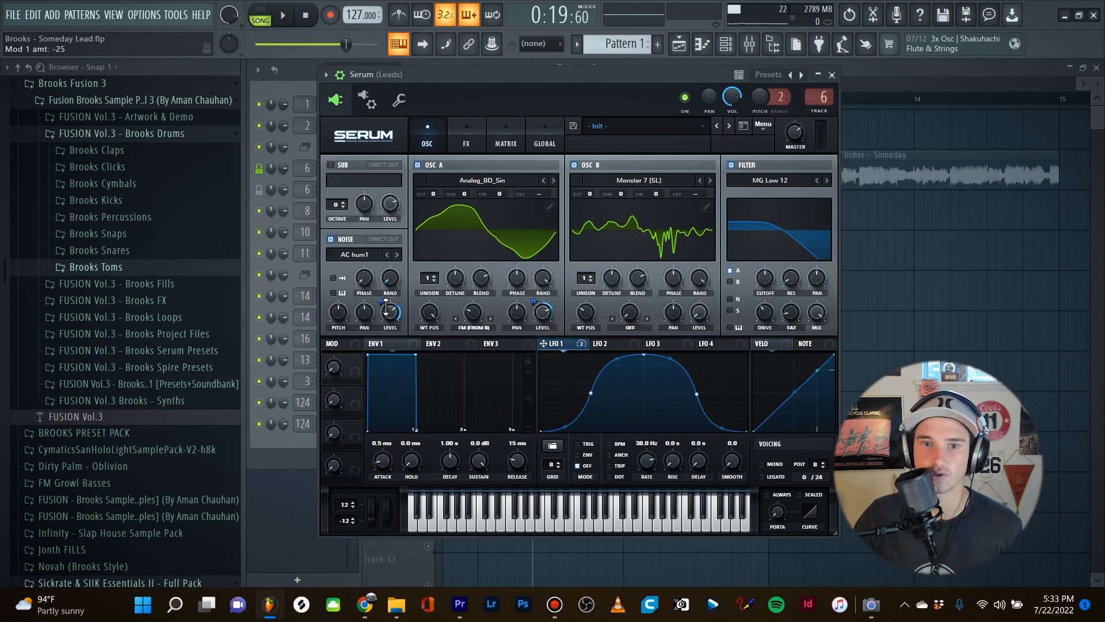
left_click_drag(482, 75, 479, 79)
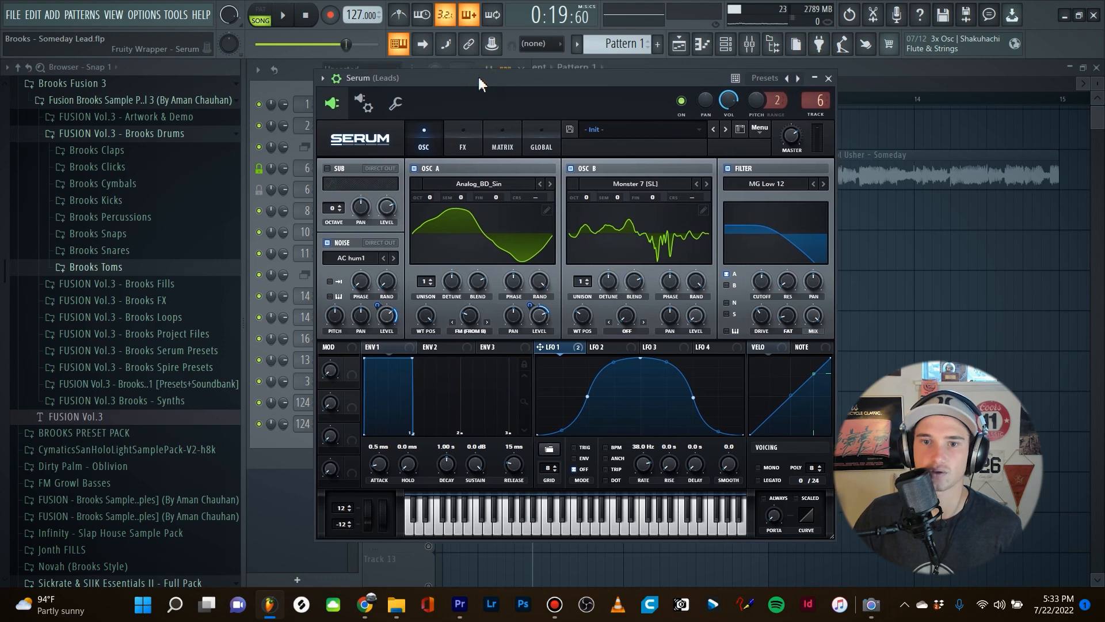
key("space")
key("space")
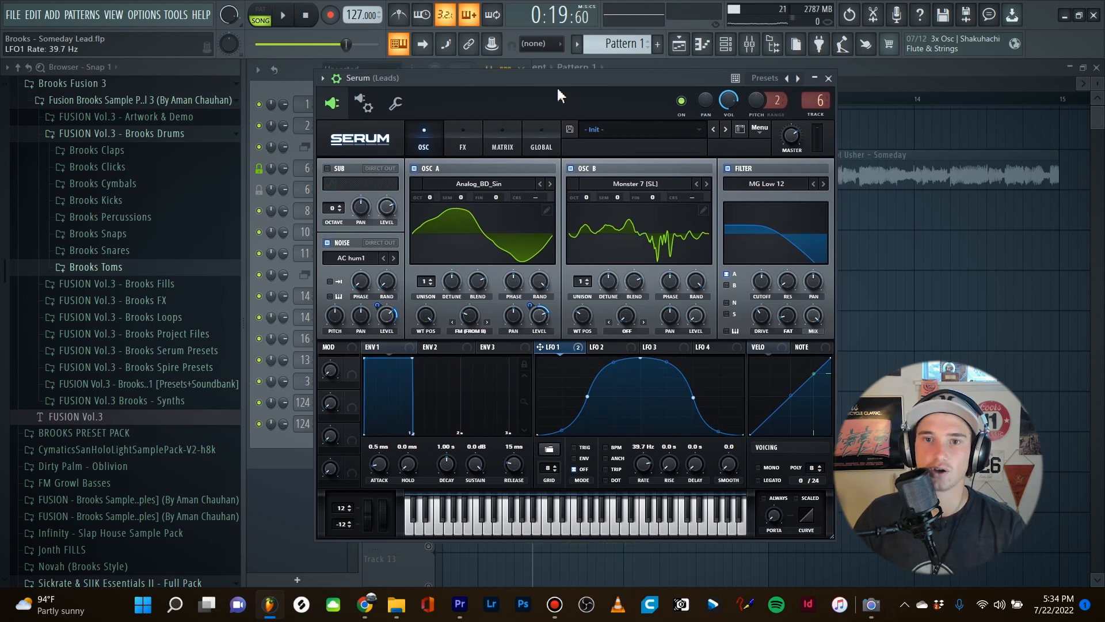
Enable the Hyper/Dimension effect and adjust the hyper and dimension mix while playing back the lead.
left_click_drag(557, 86, 550, 75)
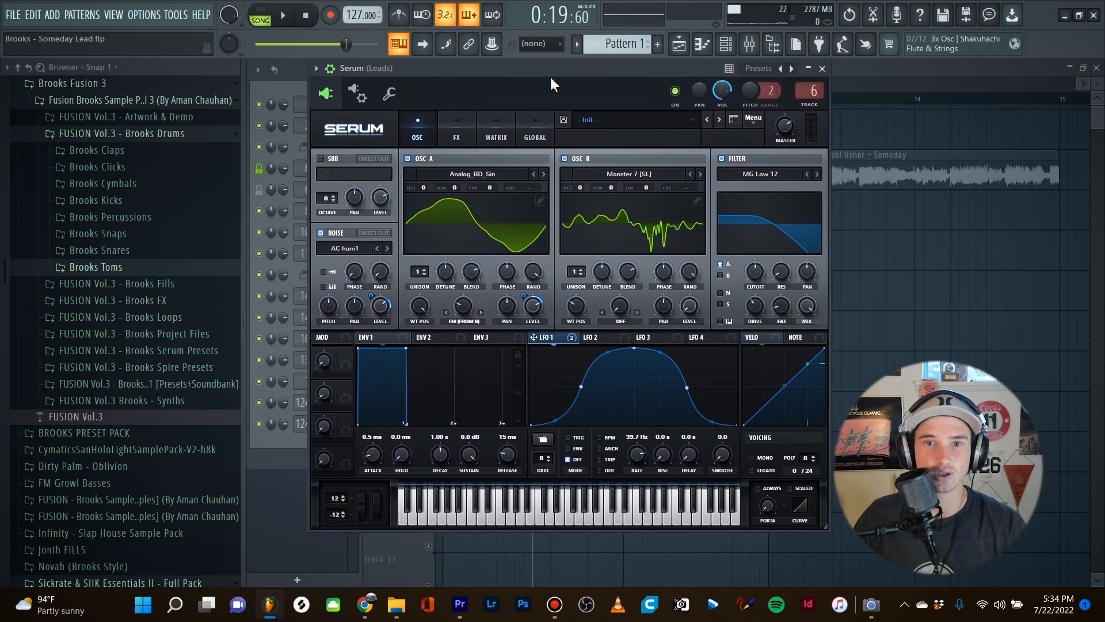
left_click(457, 145)
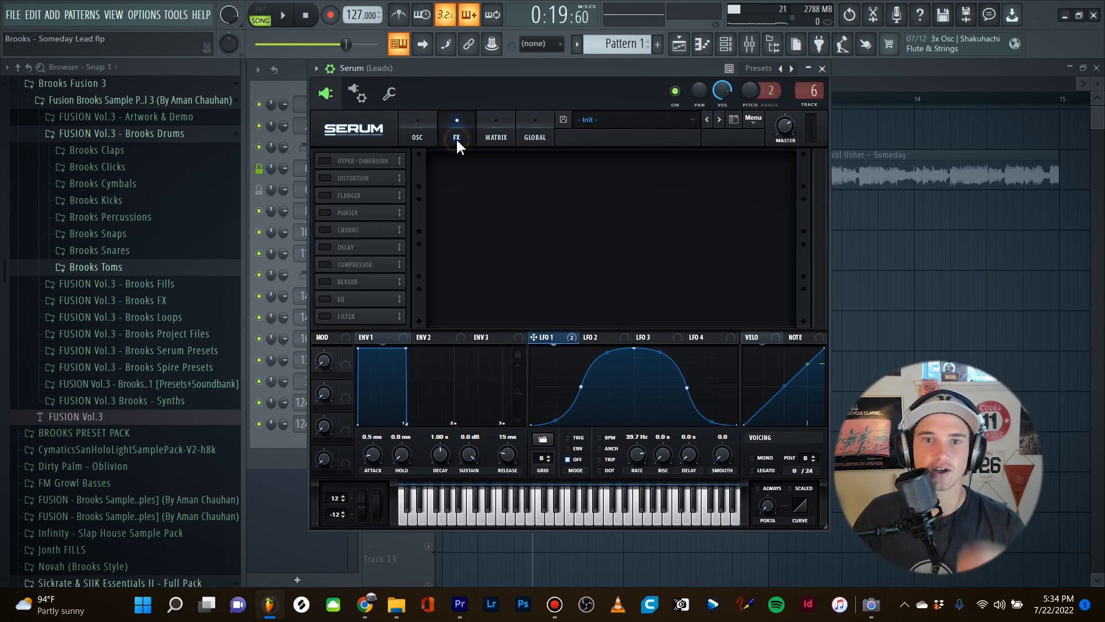
left_click(327, 161)
left_click_drag(449, 71, 464, 71)
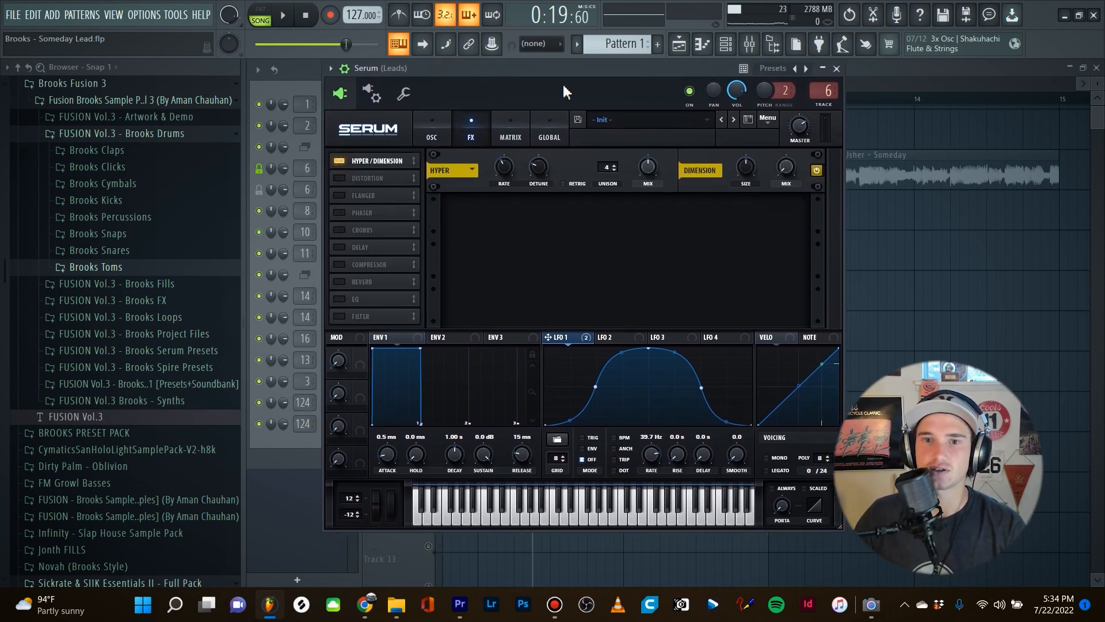
left_click_drag(575, 73, 567, 86)
key("space")
left_click_drag(640, 181, 727, 188)
key("space")
Enable Tube distortion with 67% drive and assign LFO 1 to the distortion drive.
left_click(332, 191)
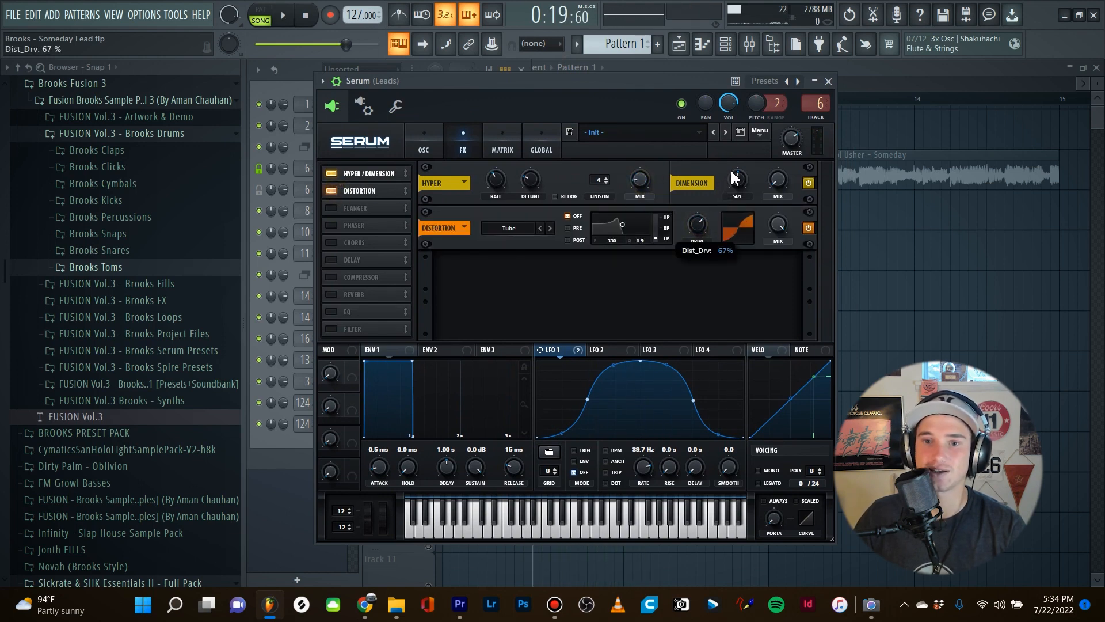
left_click_drag(555, 350, 637, 292)
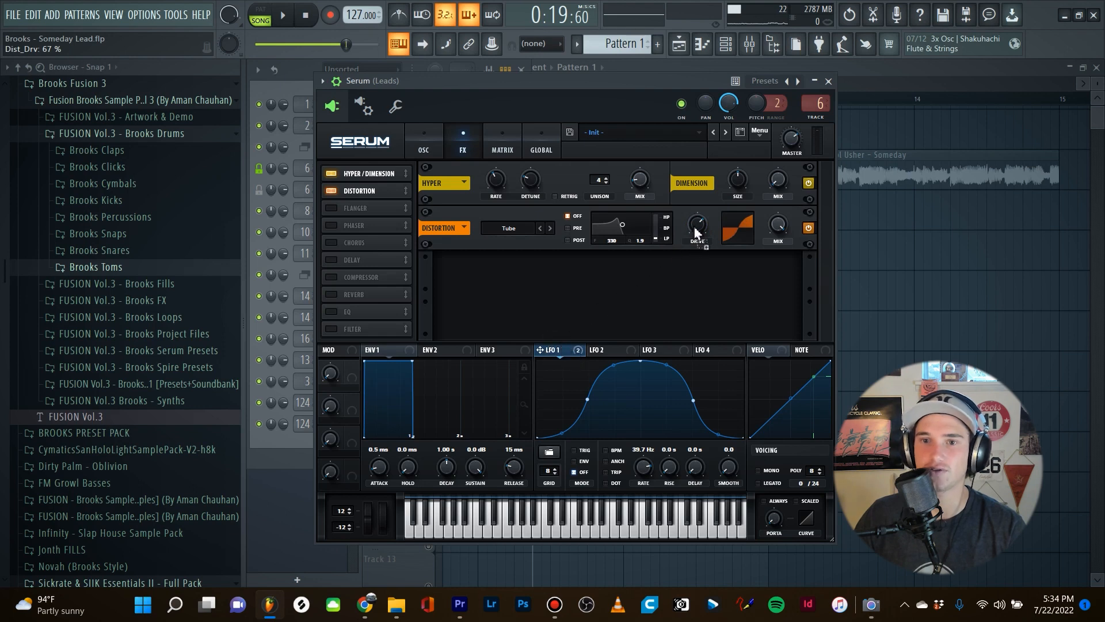
mouse_move(687, 214)
left_mouse_down()
mouse_move(683, 228)
mouse_move(696, 226)
left_mouse_up()
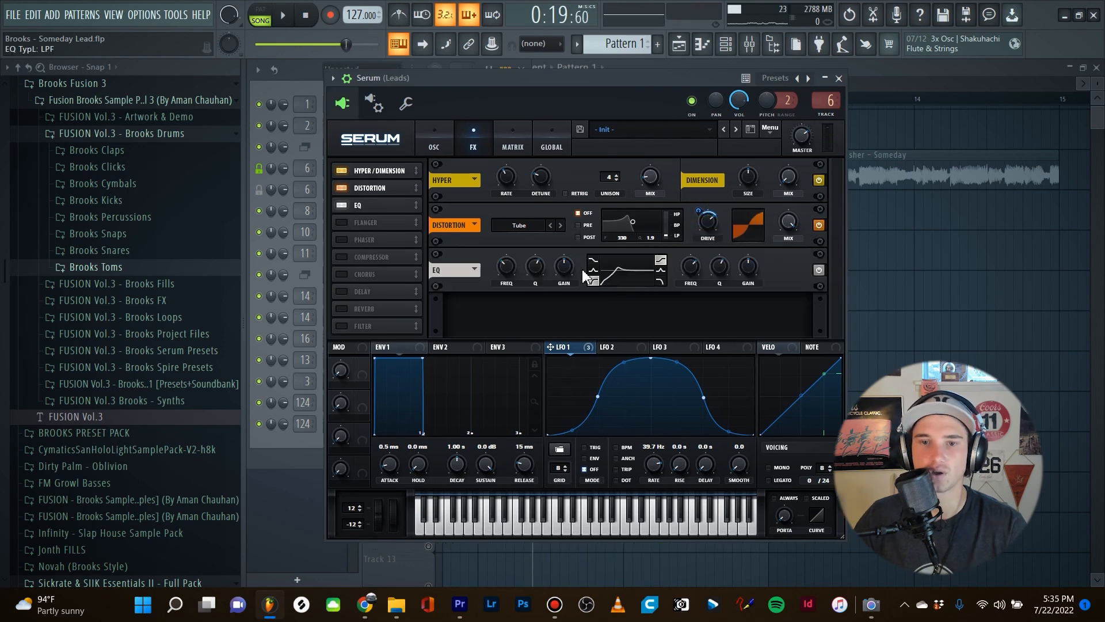
Tune the EQ effect's low-cut band during playback, adjusting its frequency and setting its Q to 47%.
key("space")
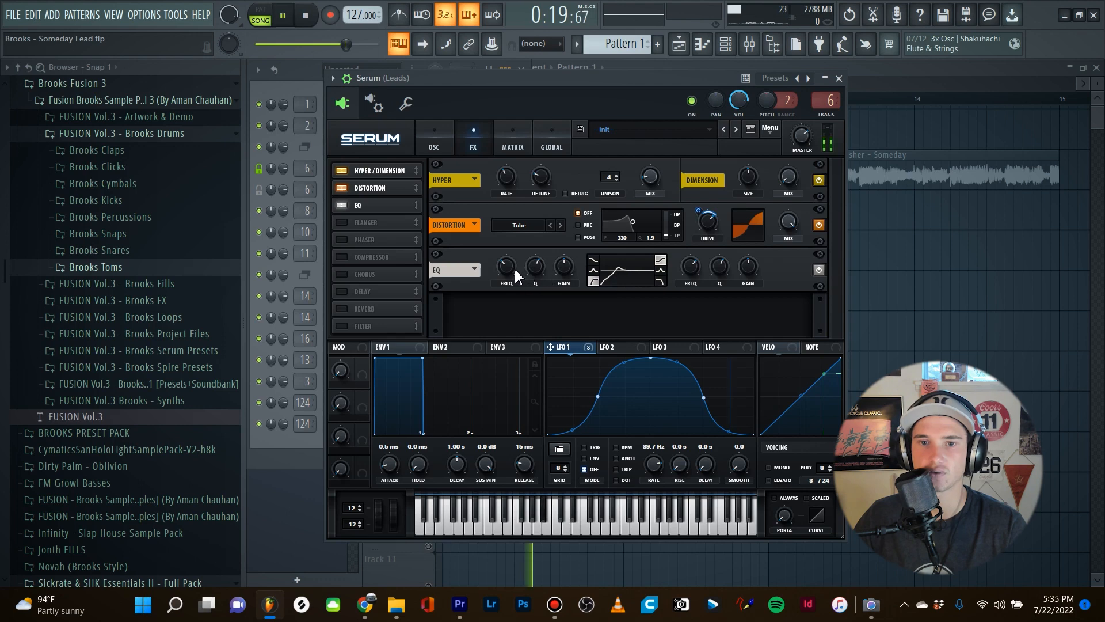
mouse_move(512, 269)
left_mouse_down()
mouse_move(513, 258)
mouse_move(512, 269)
left_mouse_up()
key("space")
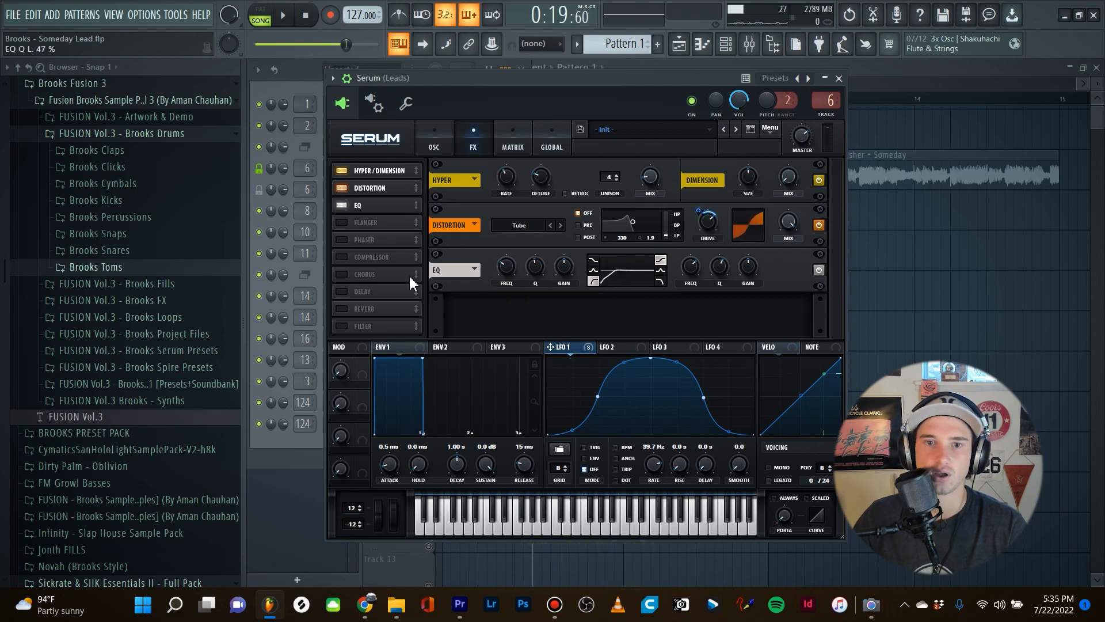
Enable the compressor effect in multiband mode and play back the lead.
left_click(343, 258)
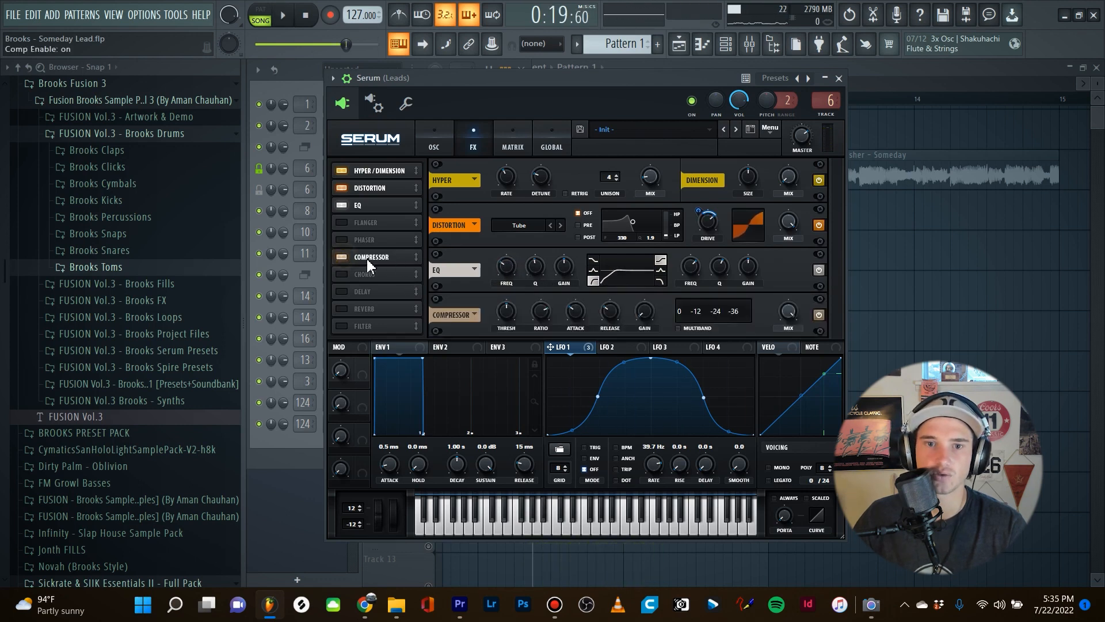
left_click(677, 329)
key("space")
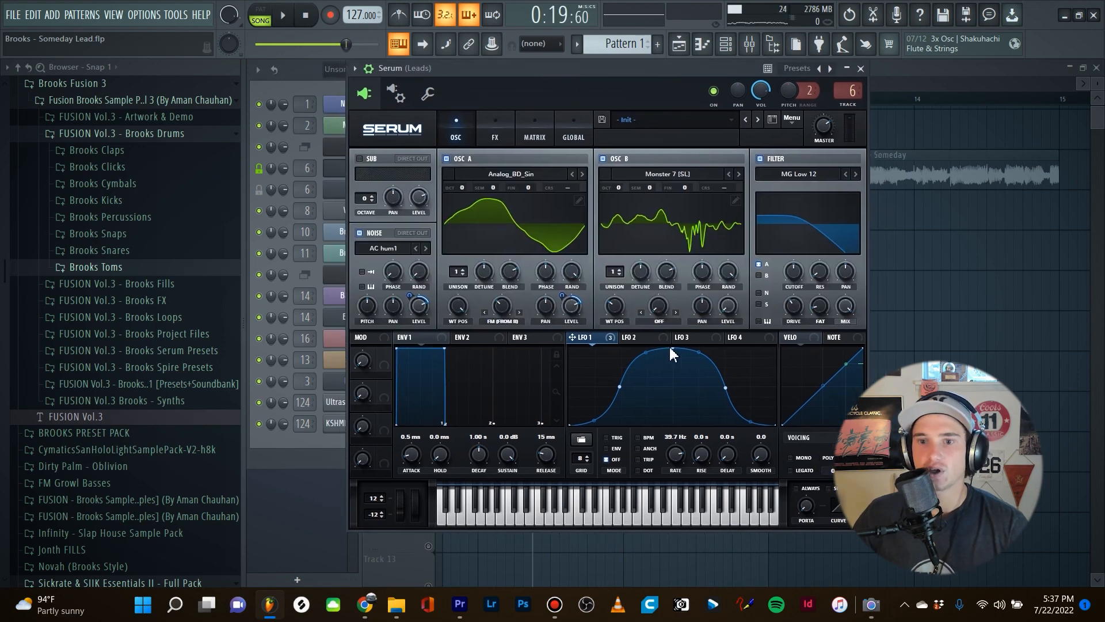
Play back the lead to hear the complete patch with all effects active.
left_click(496, 141)
left_click(473, 134)
left_click_drag(492, 71, 505, 70)
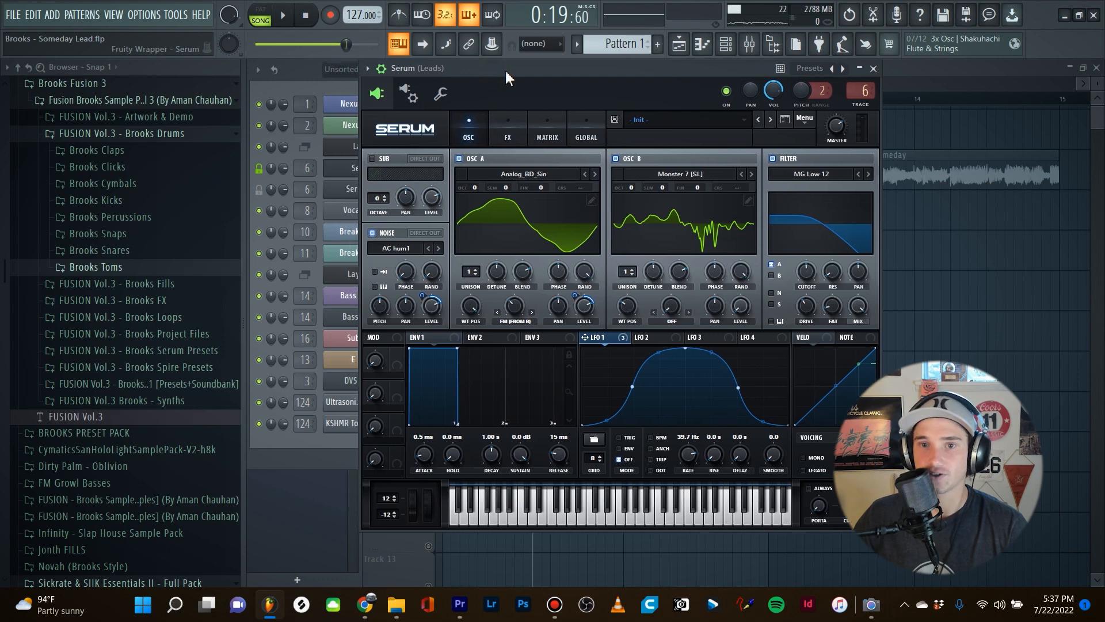
key("space")
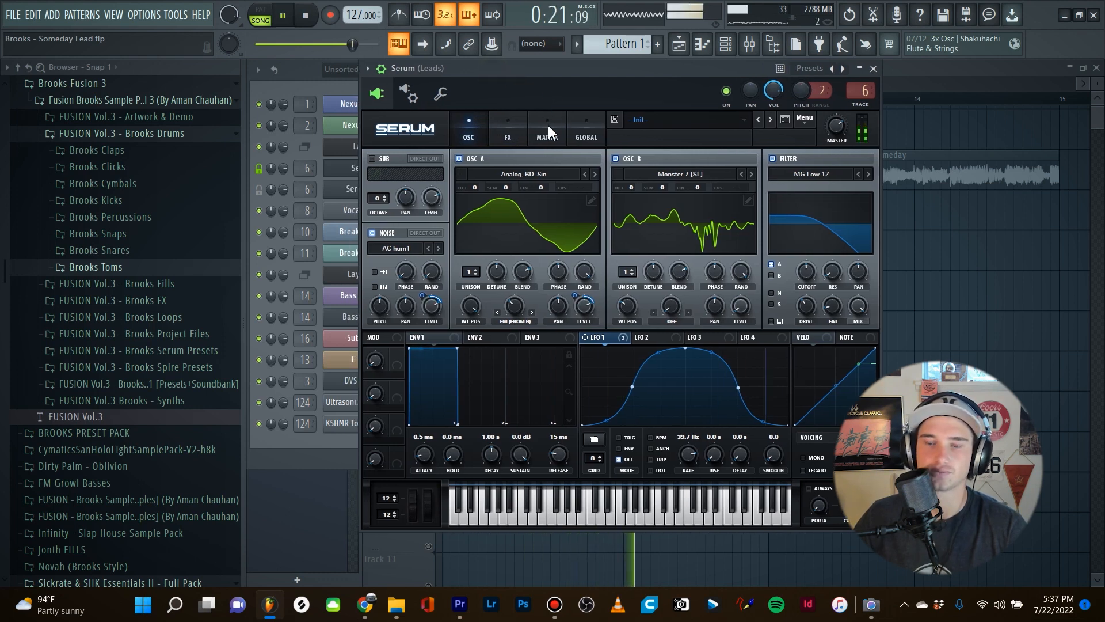
key("space")
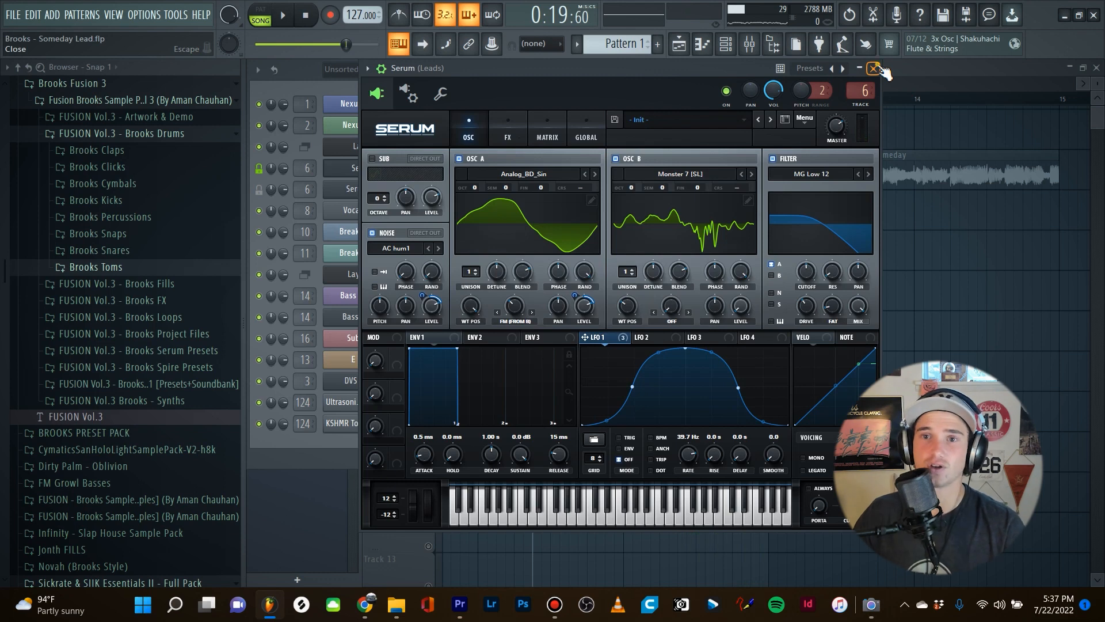
On the Leads mixer track, boost band 3 of Fruity parametric EQ 2 by 1.5 dB at 318 Hz and play back the lead.
left_click(874, 68)
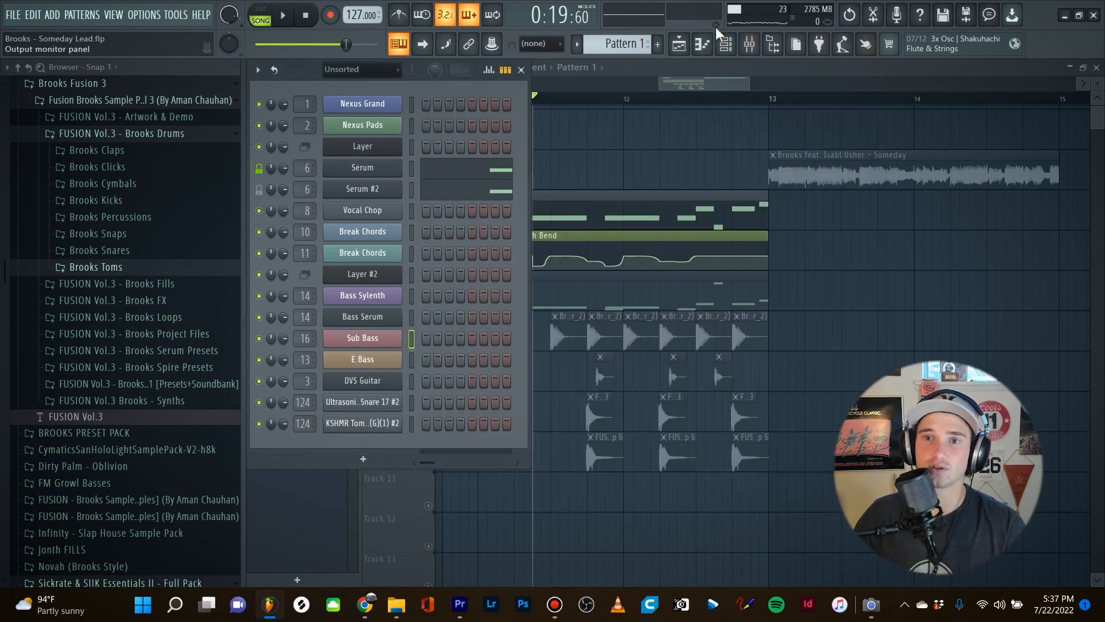
left_click(749, 44)
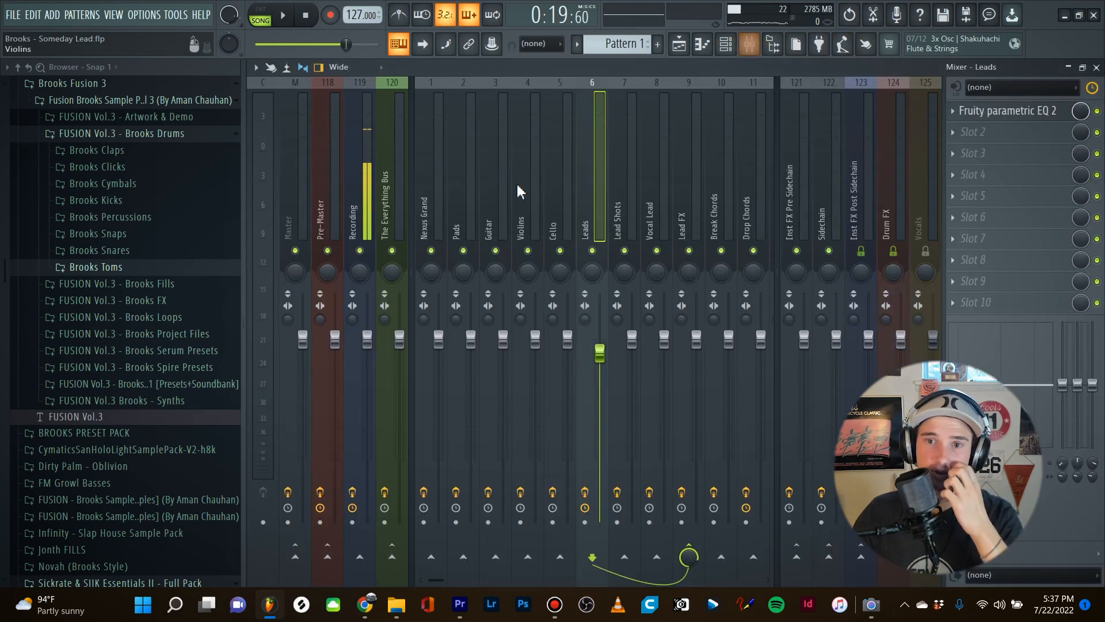
left_click(620, 187)
left_click(592, 202)
left_click(1024, 114)
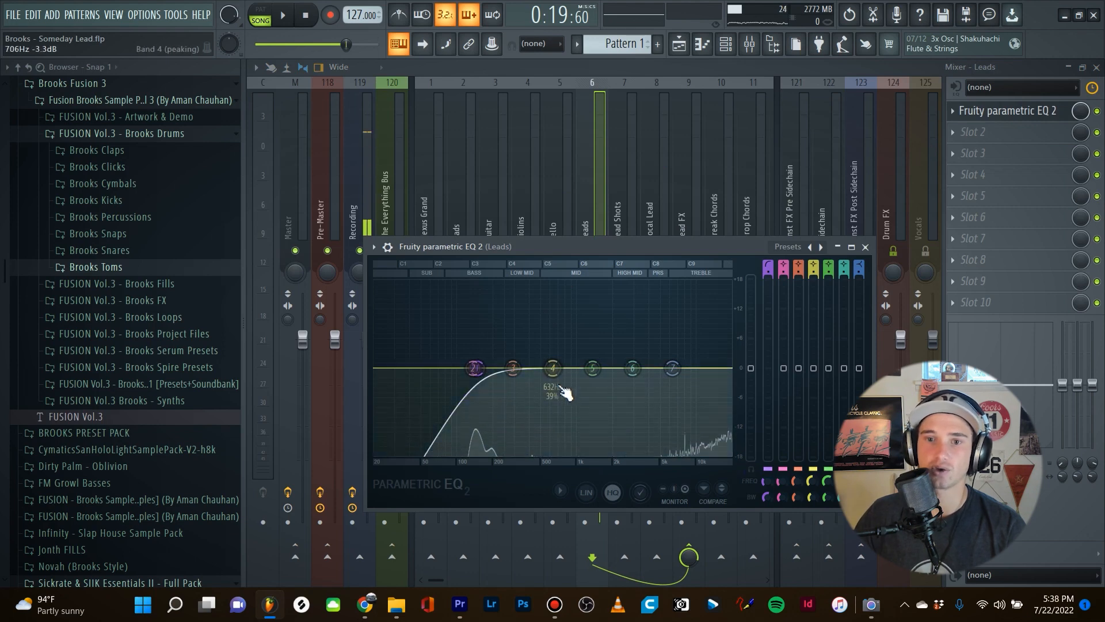
mouse_move(512, 368)
left_mouse_down()
mouse_move(519, 336)
mouse_move(517, 356)
left_mouse_up()
key("space")
key("space")
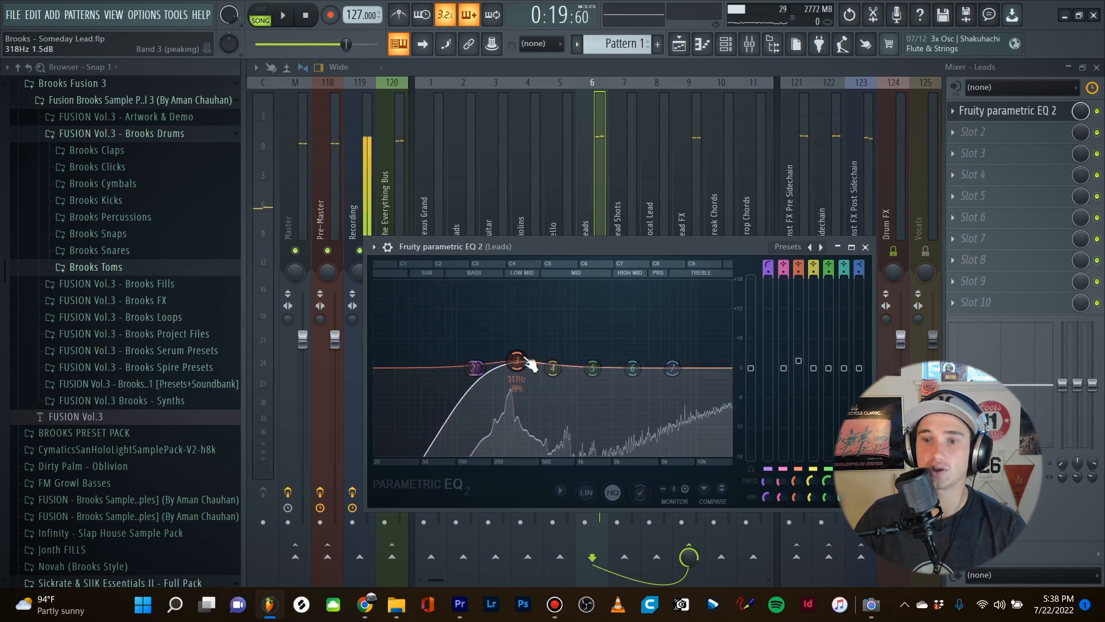
left_click(865, 247)
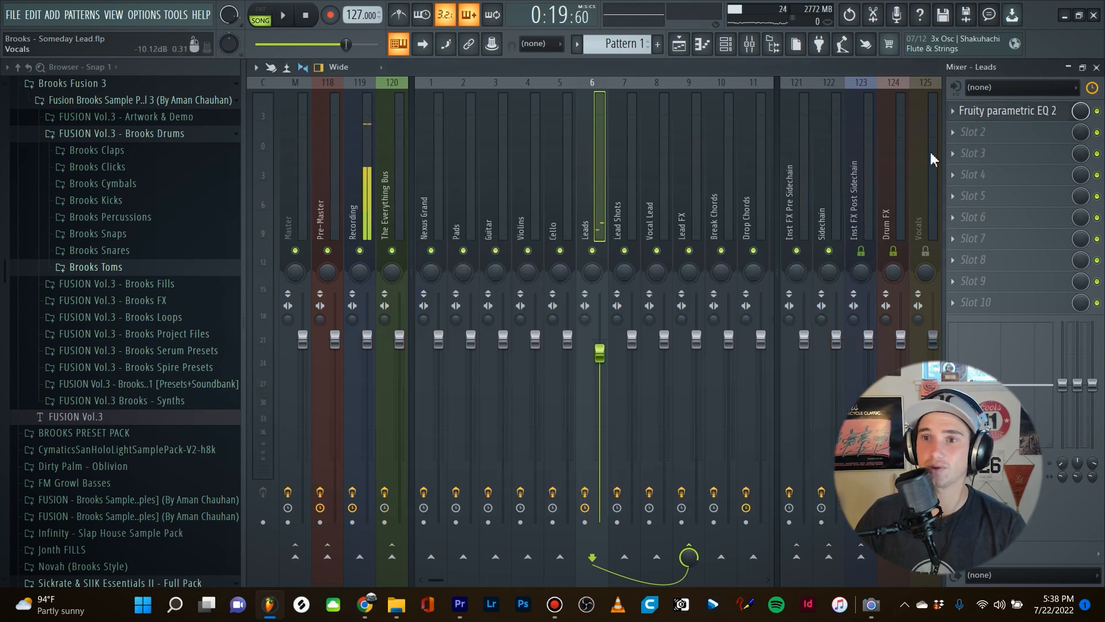
Close the mixer and play back the arrangement to hear the lead together with the drums.
left_click(1096, 66)
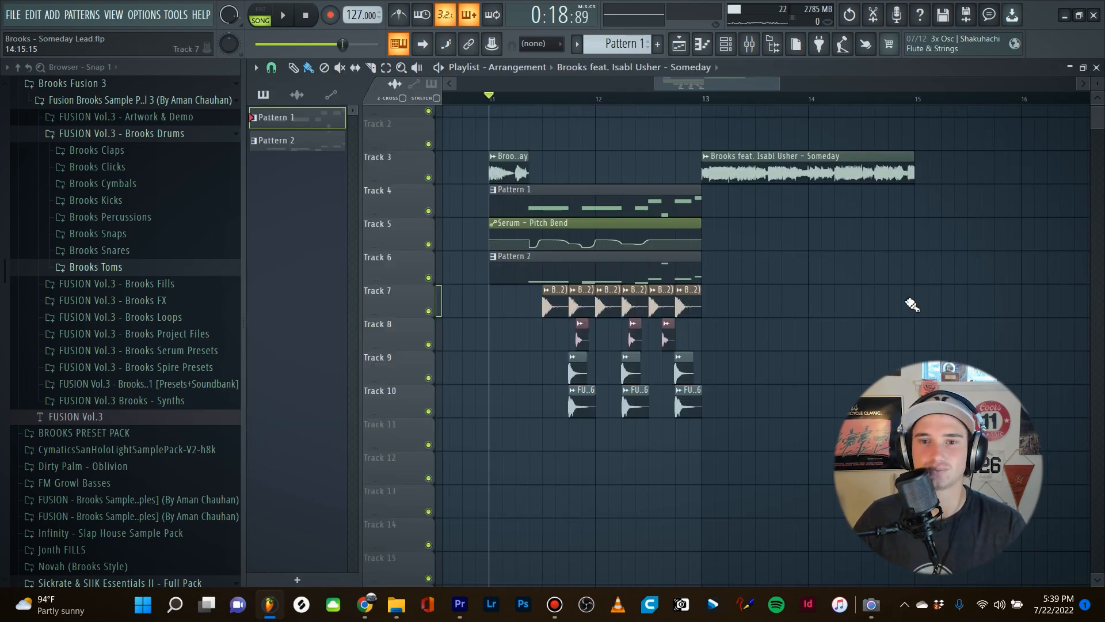
key("space")
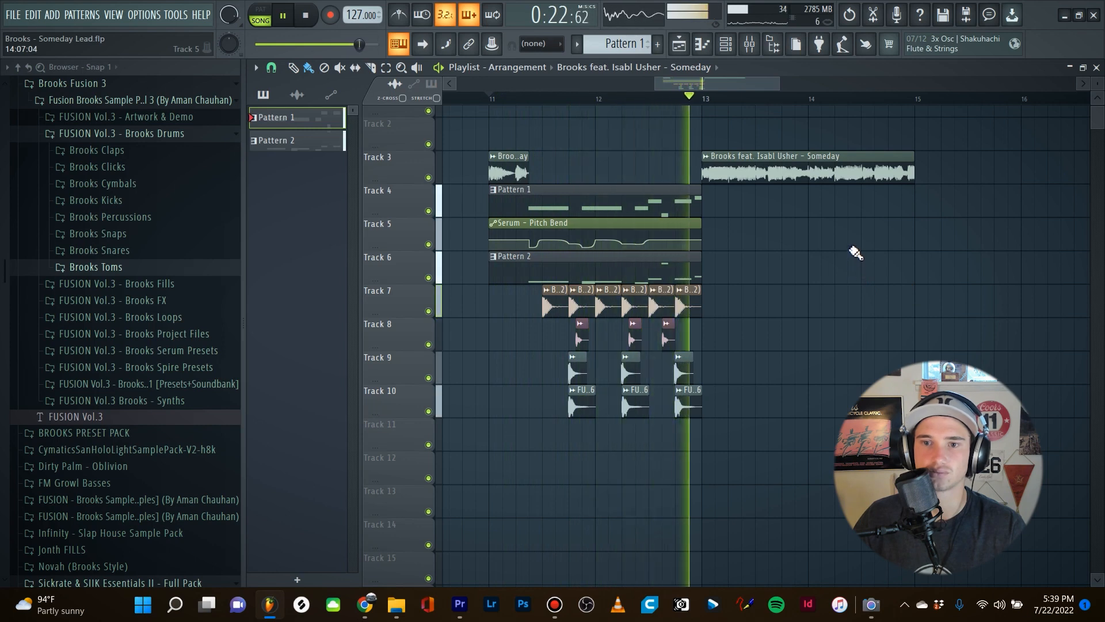
key("space")
Clone the first Serum channel and copy the original channel's notes into the clone.
key("F6")
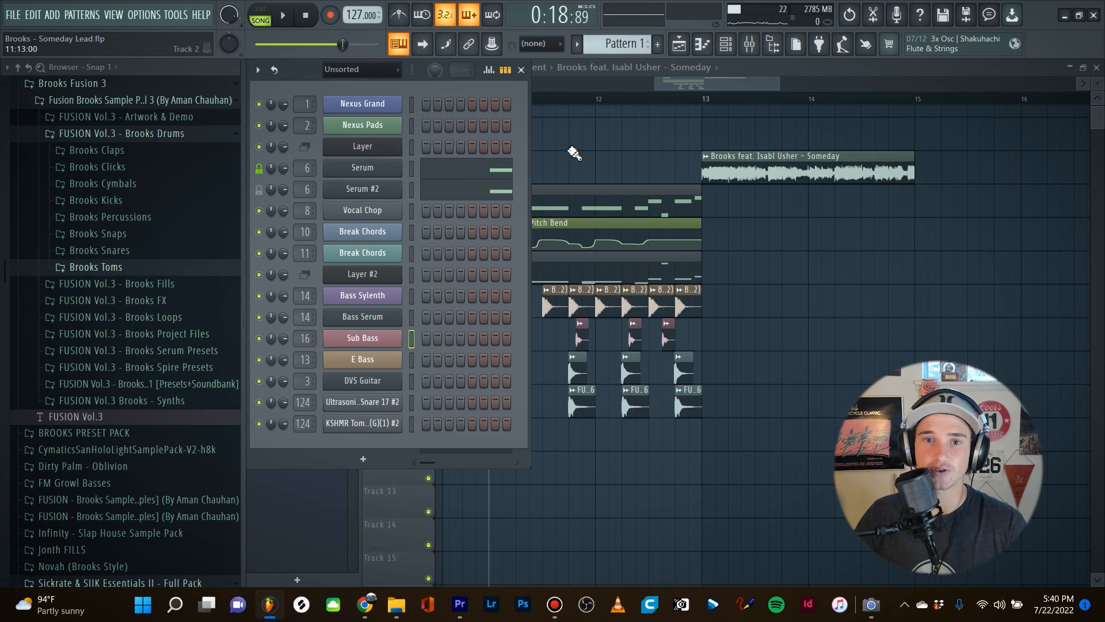
right_click(375, 169)
left_click(562, 181)
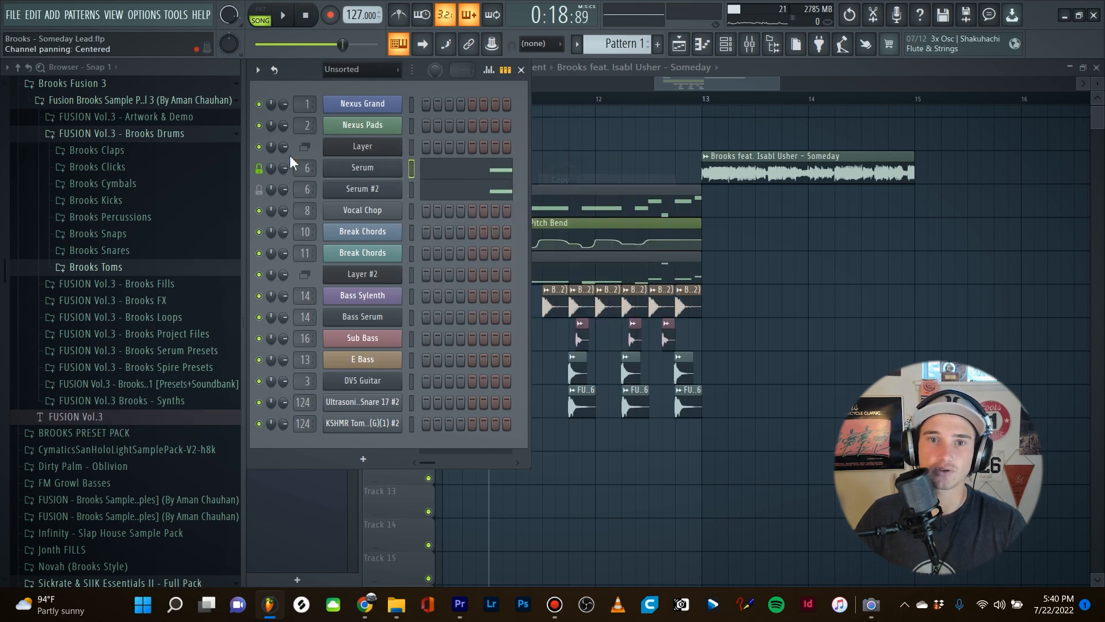
right_click(347, 166)
left_click(427, 284)
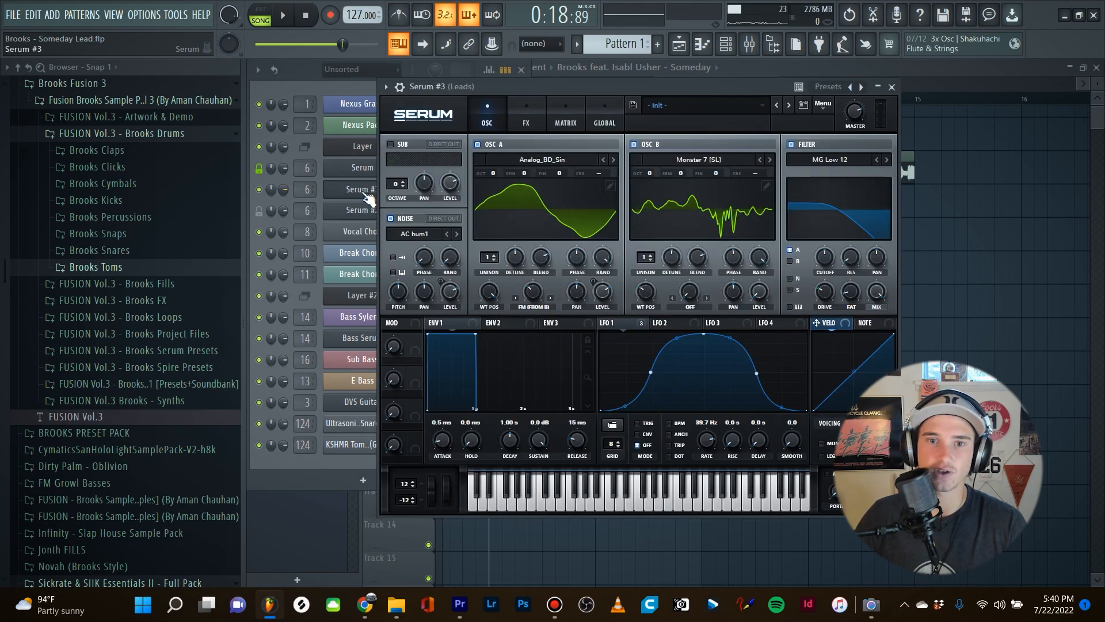
right_click(358, 192)
left_click(559, 214)
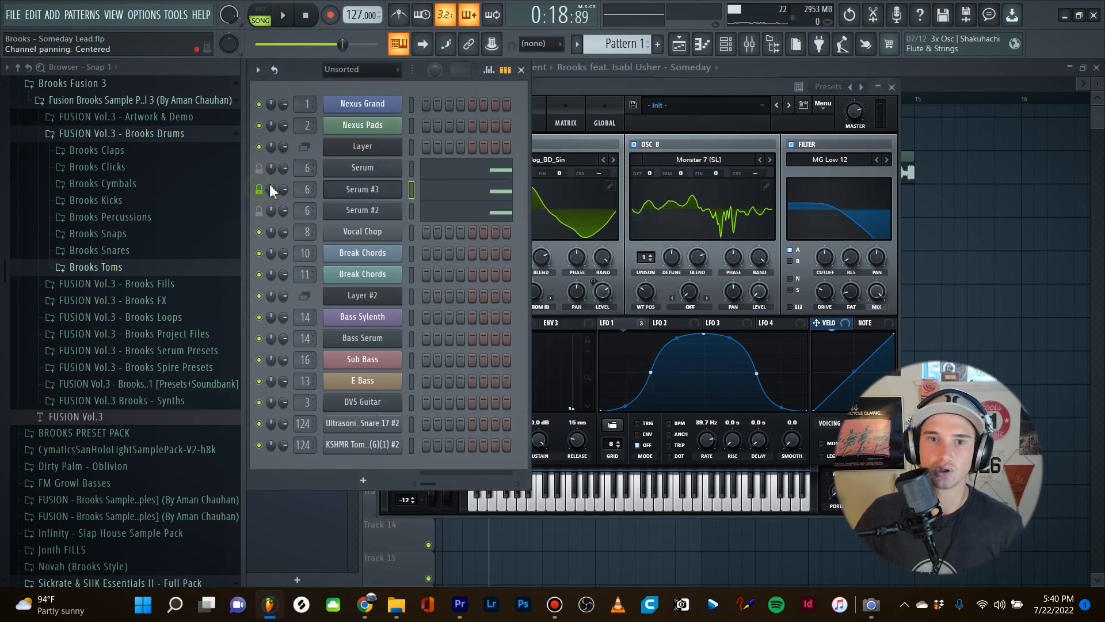
Replace the cloned Serum channel's instrument with Sylenth1.
left_click(357, 189)
right_click(358, 187)
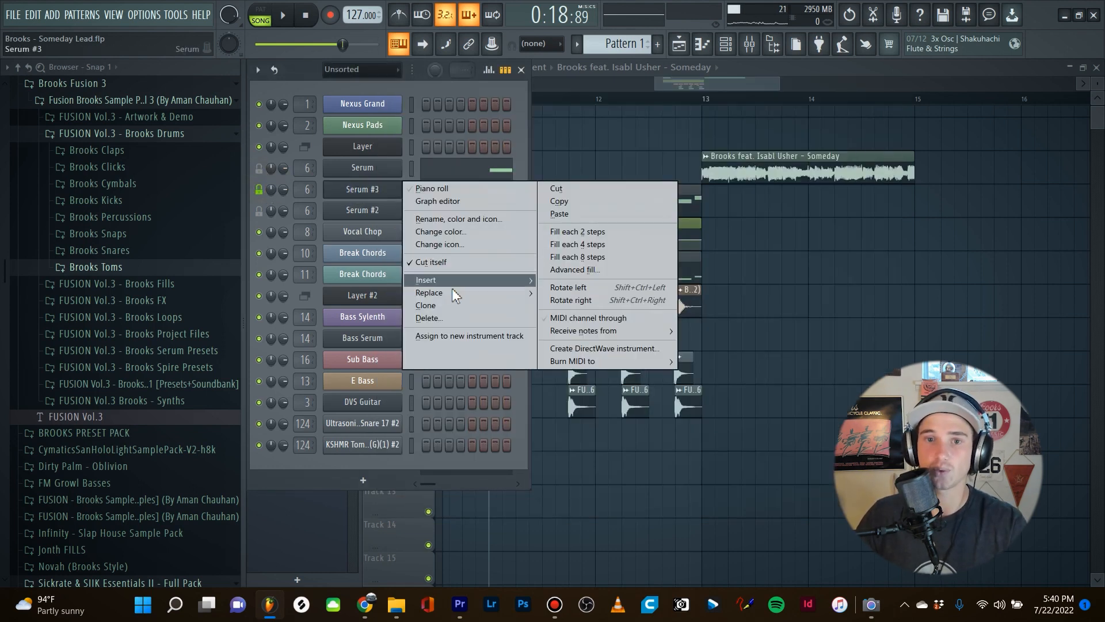
mouse_move(452, 292)
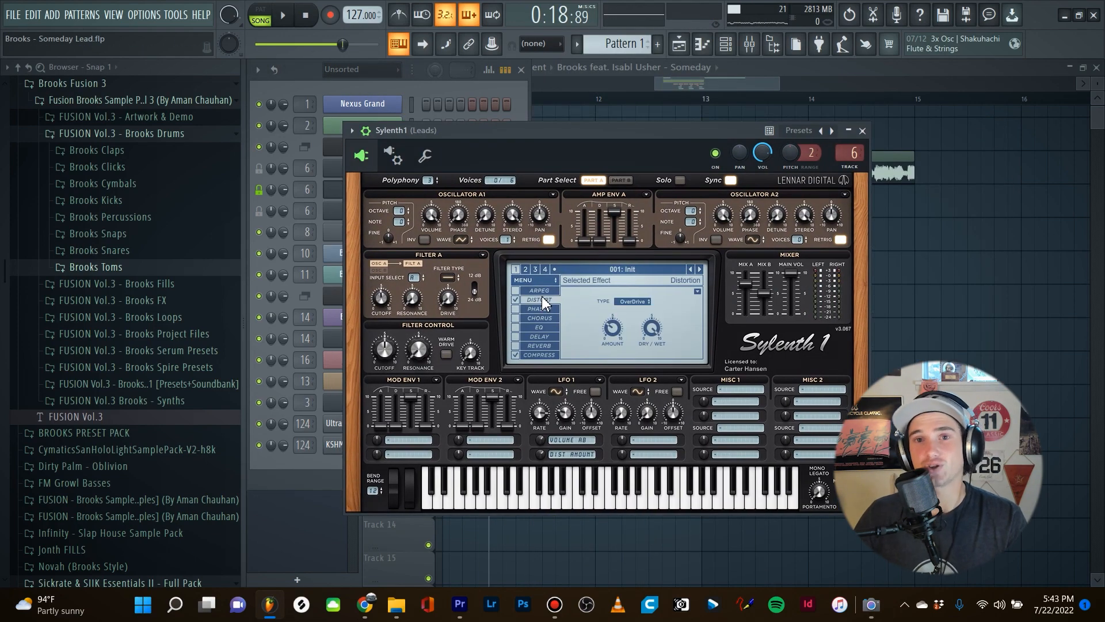
Play back the arrangement to hear the Sylenth1 version of the lead, and close the Sylenth1 window.
left_click_drag(568, 134, 595, 136)
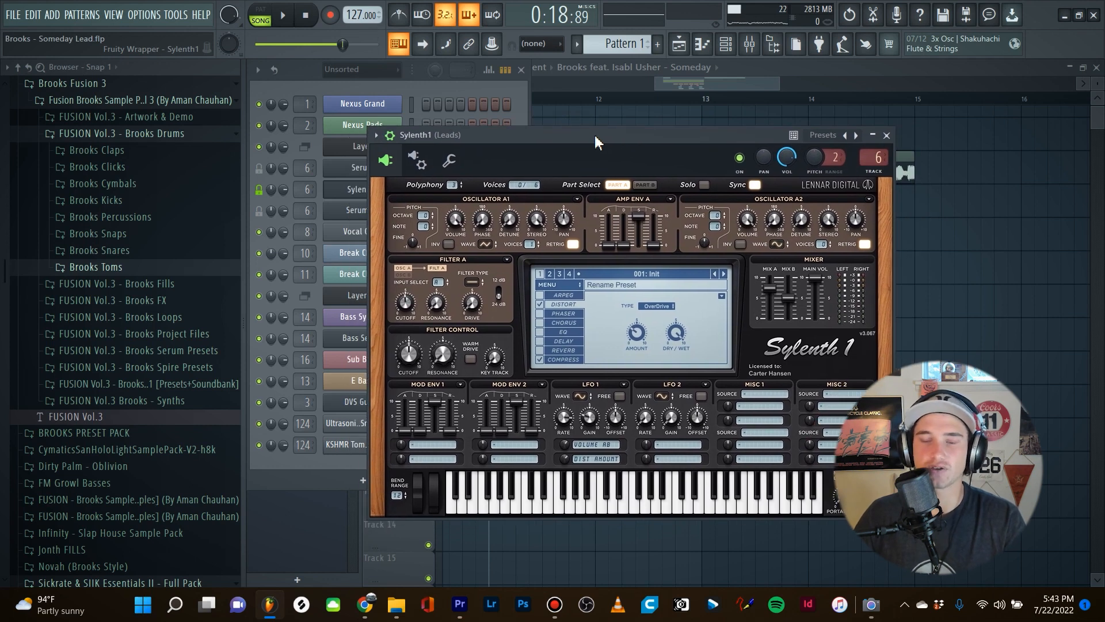
left_click_drag(595, 136, 617, 137)
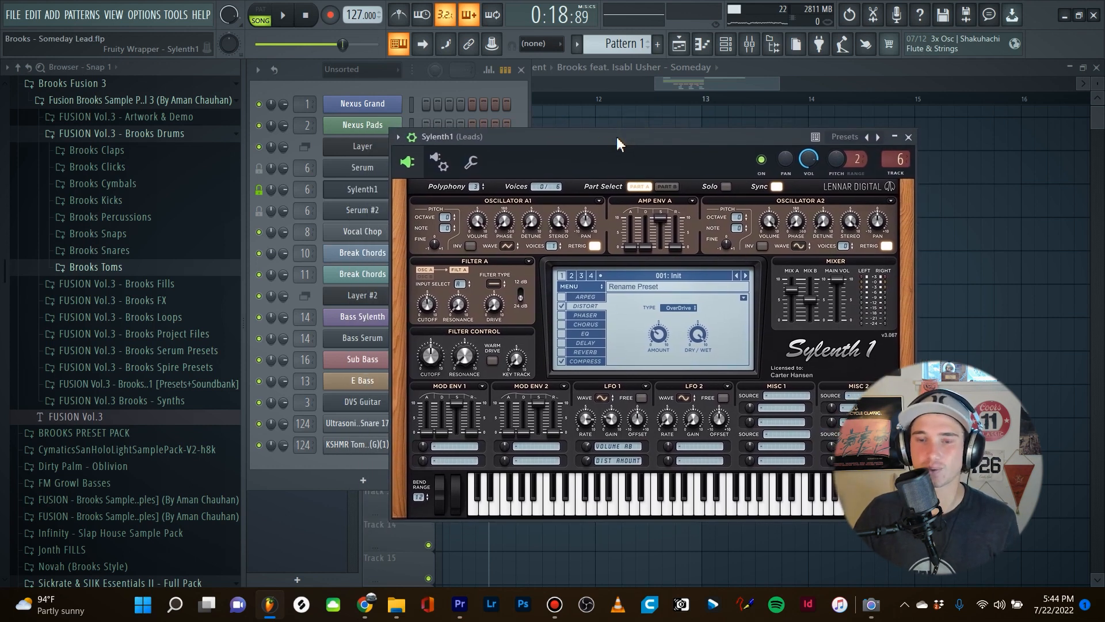
key("space")
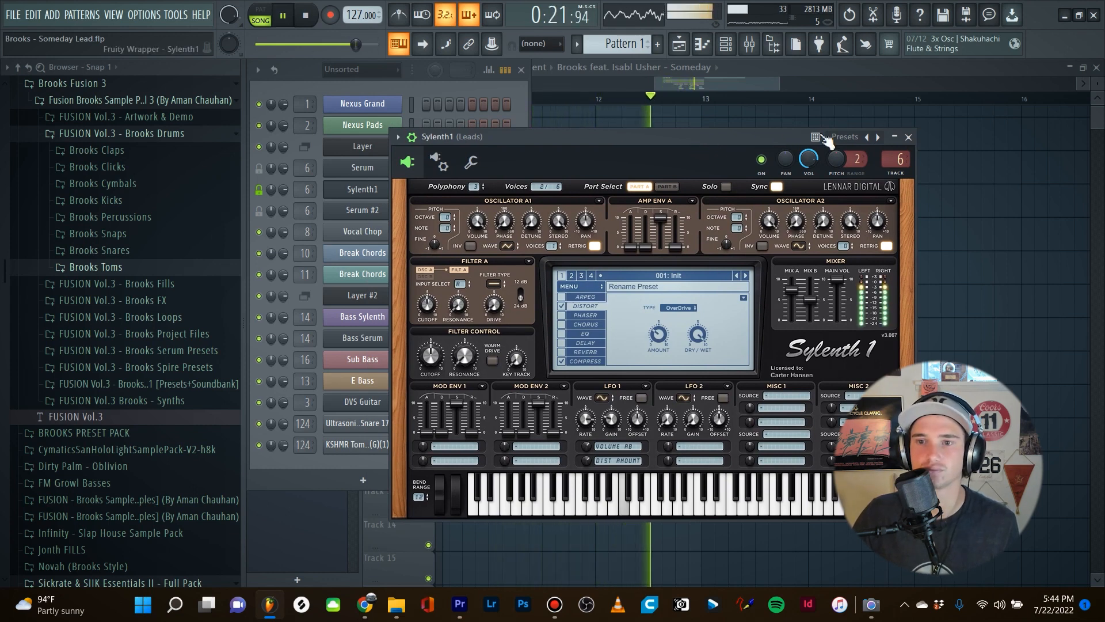
key("space")
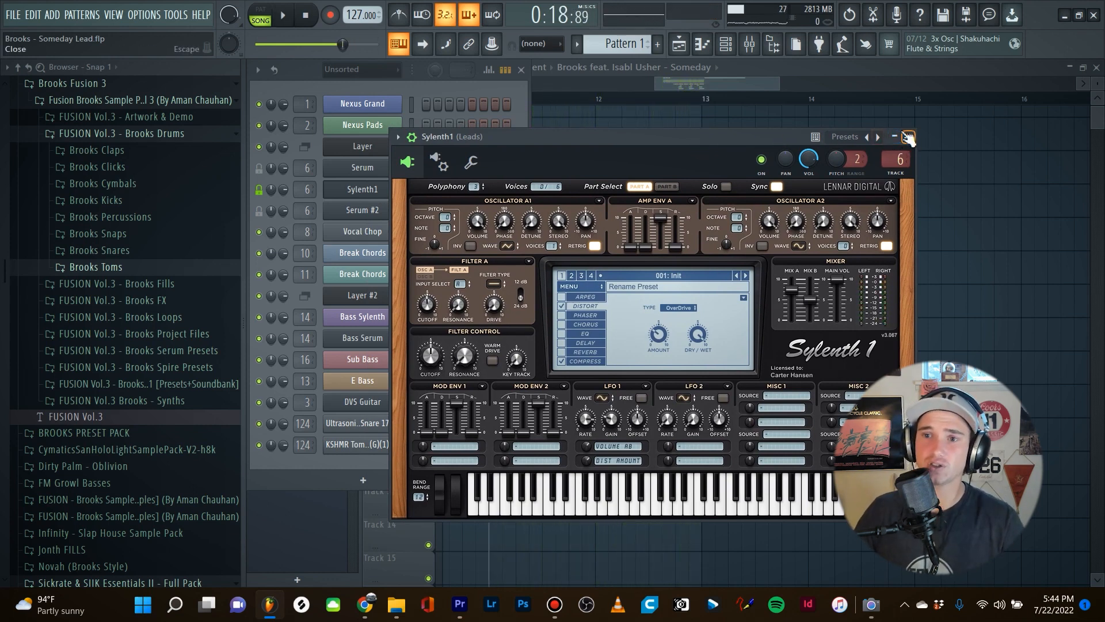
left_click(909, 138)
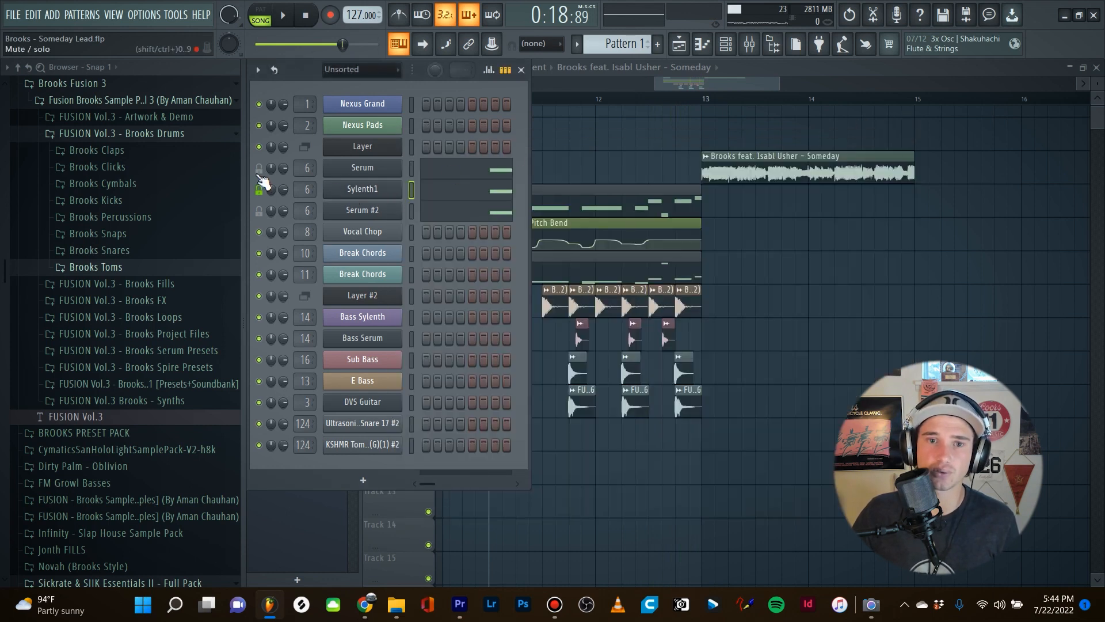
Play the arrangement alternately with only the Serum lead and only the Sylenth1 lead unmuted to compare them.
key("space")
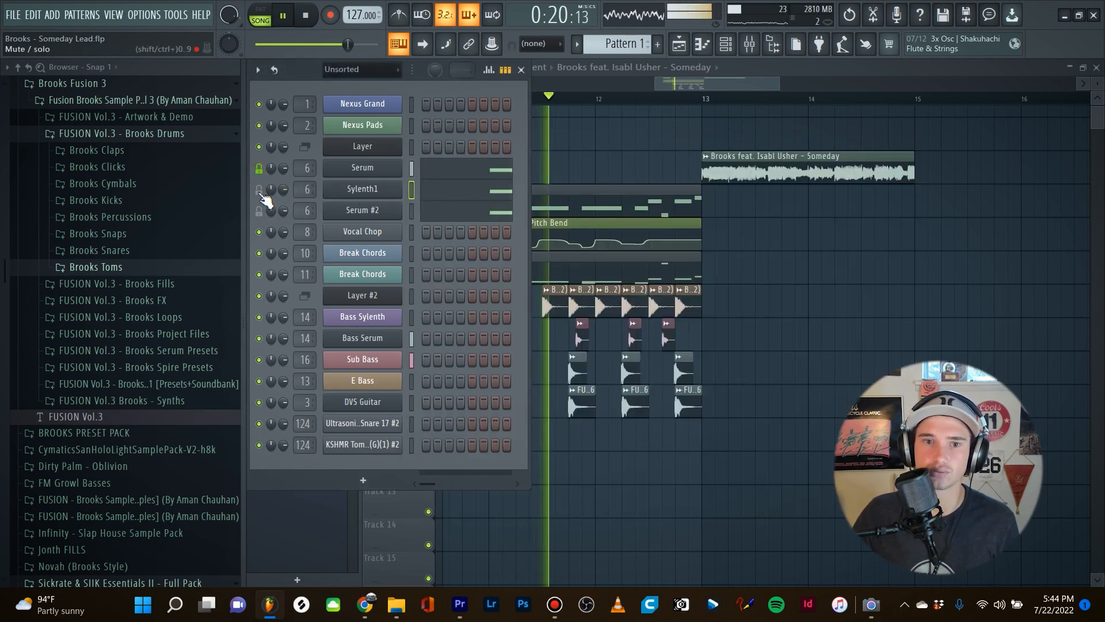
key("space")
key("space")
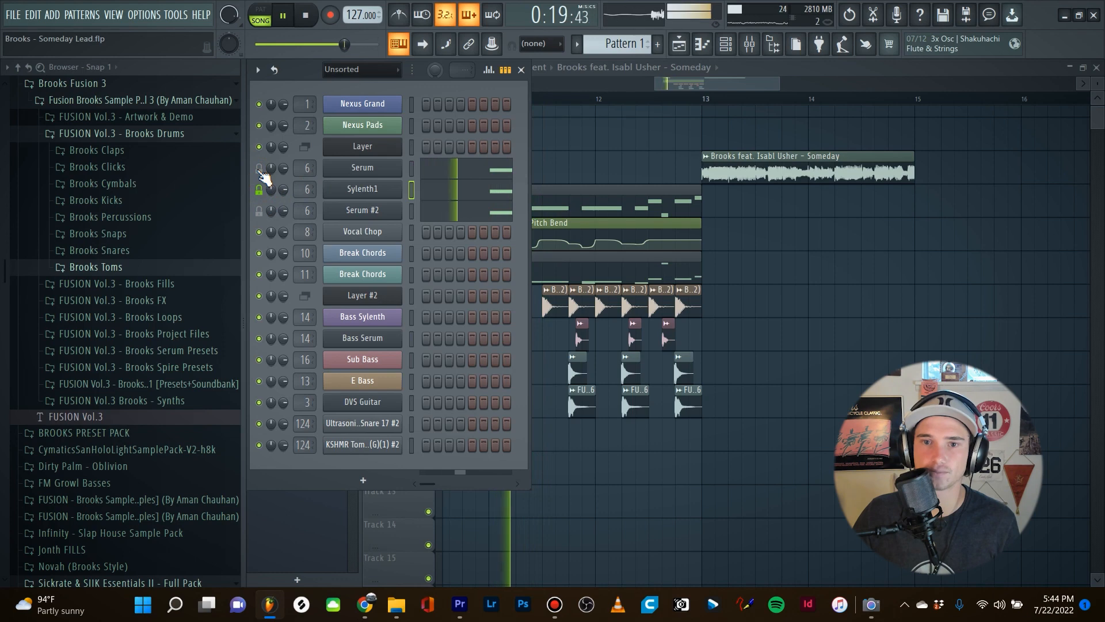
key("space")
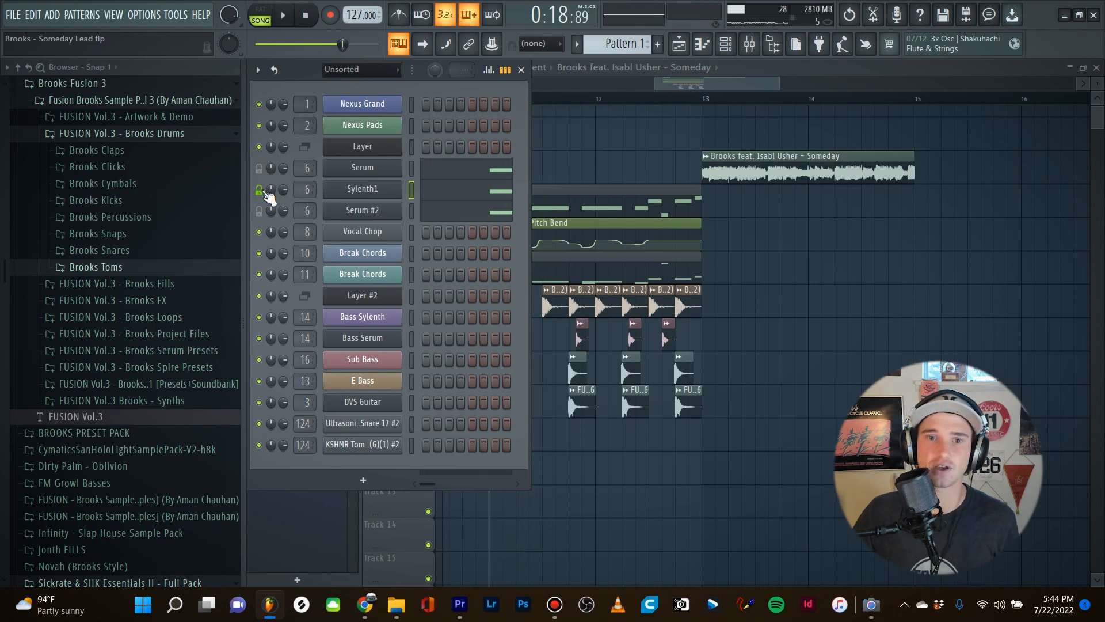
Open the original Serum lead channel and review its effects and oscillator settings.
left_click(363, 168)
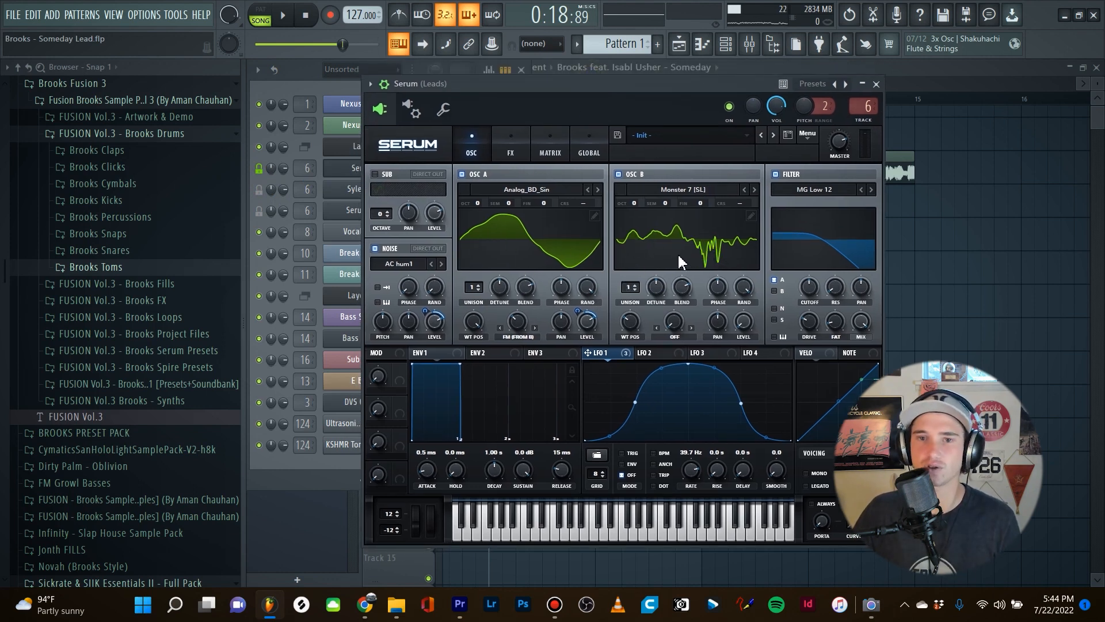
left_click(509, 152)
left_click(478, 153)
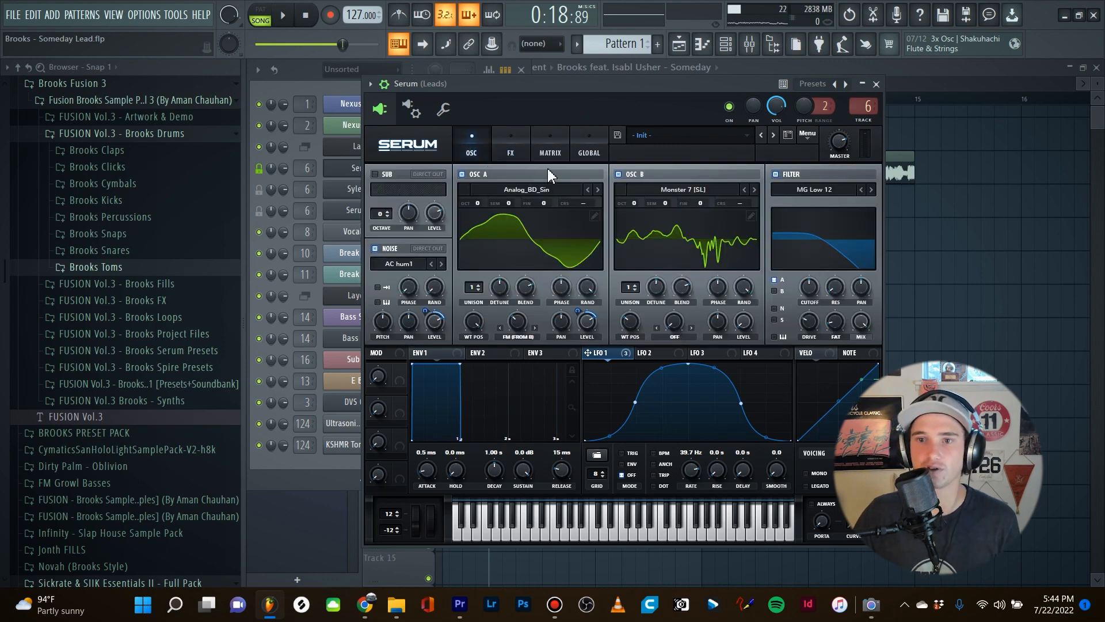
left_click_drag(696, 85, 695, 84)
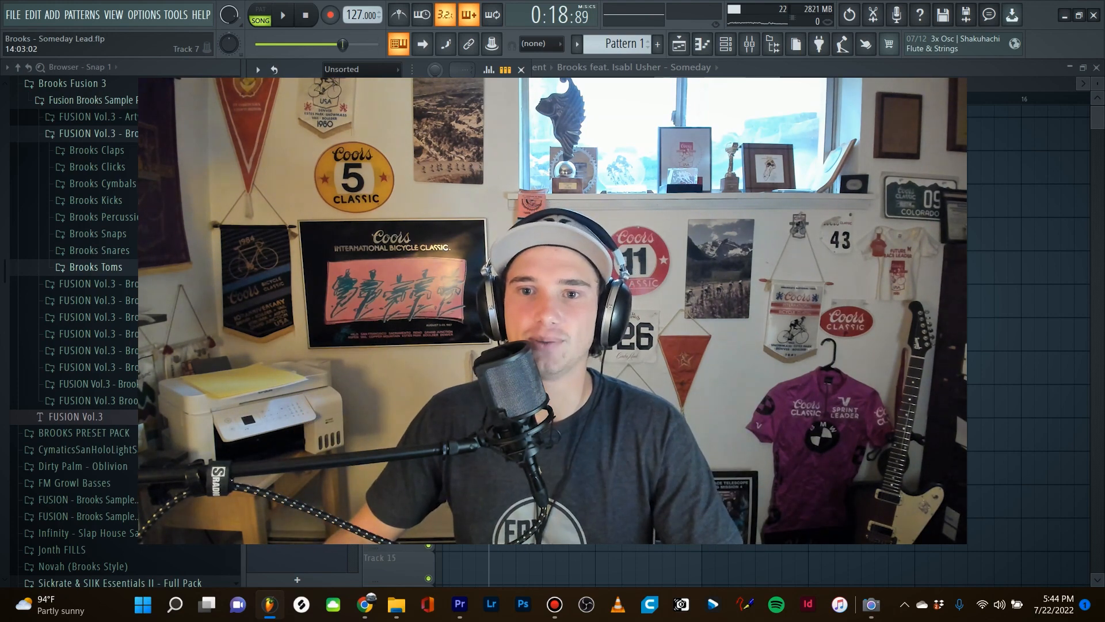
Return to the playlist and save the project.
left_click(817, 301)
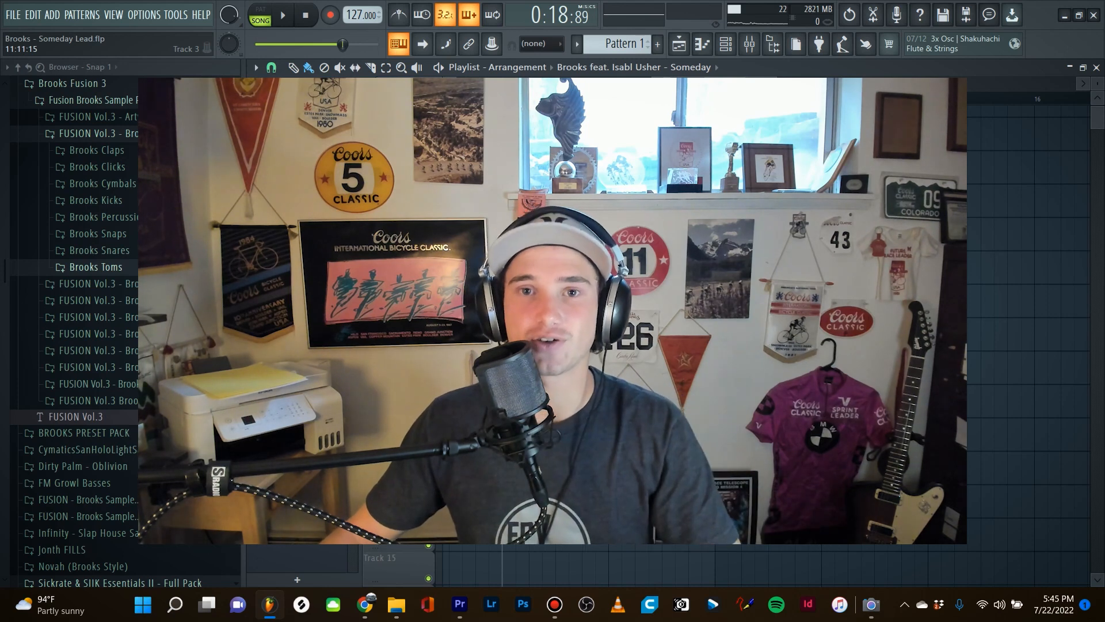
key("ctrl+s")
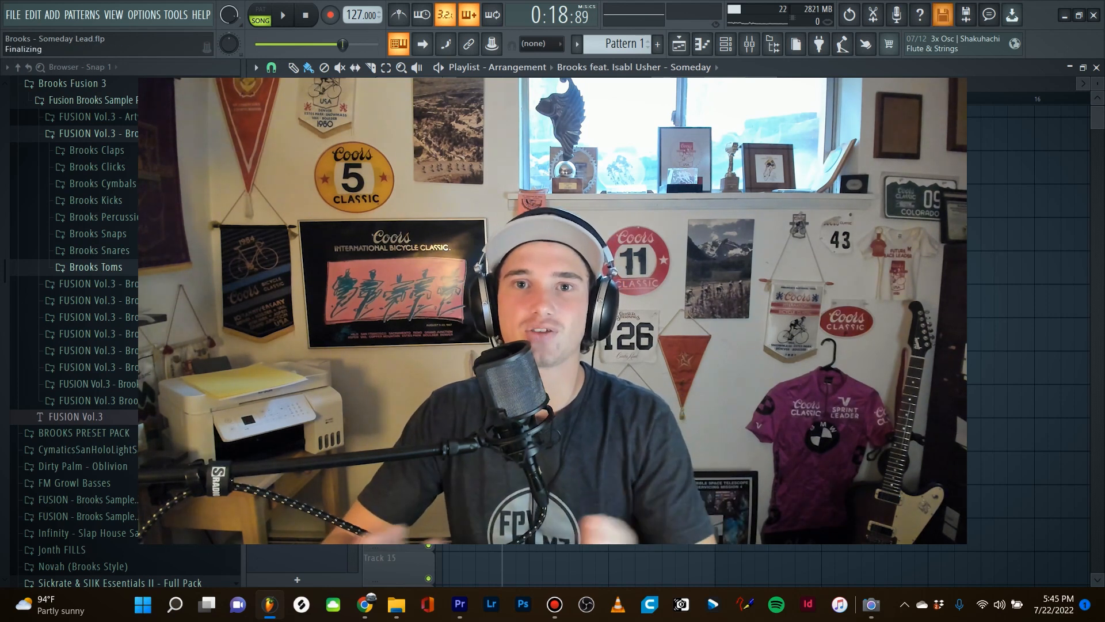